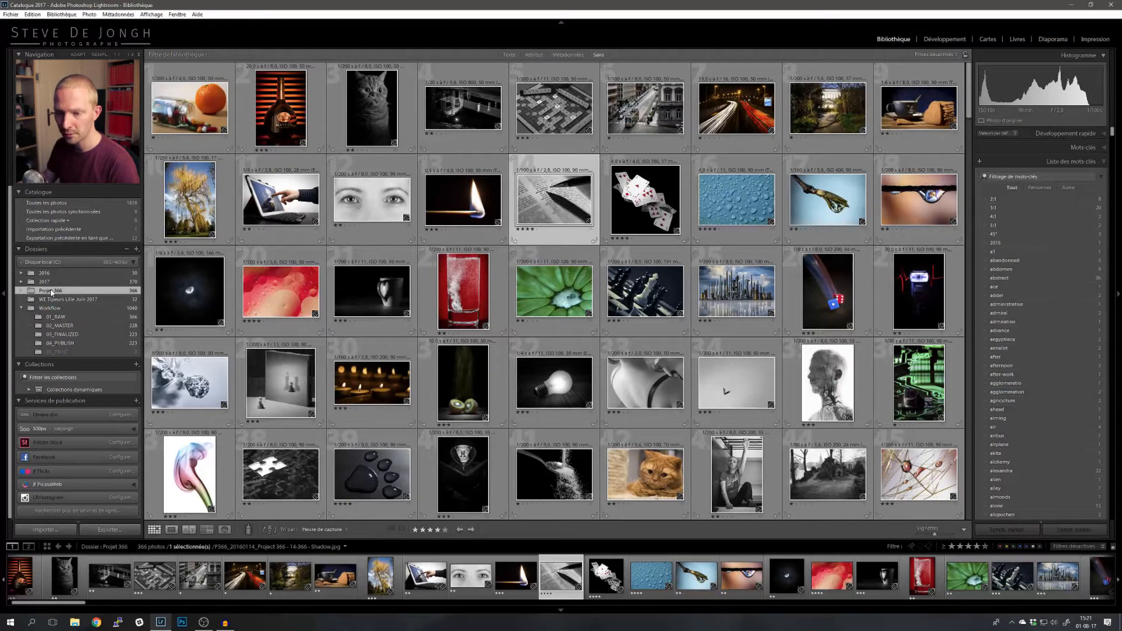
# - Export the Projet 366 folder as a catalogue named "Projet 366" on the desktop (Bureau), including the original files but no previews
pyautogui.rightClick(51, 292)
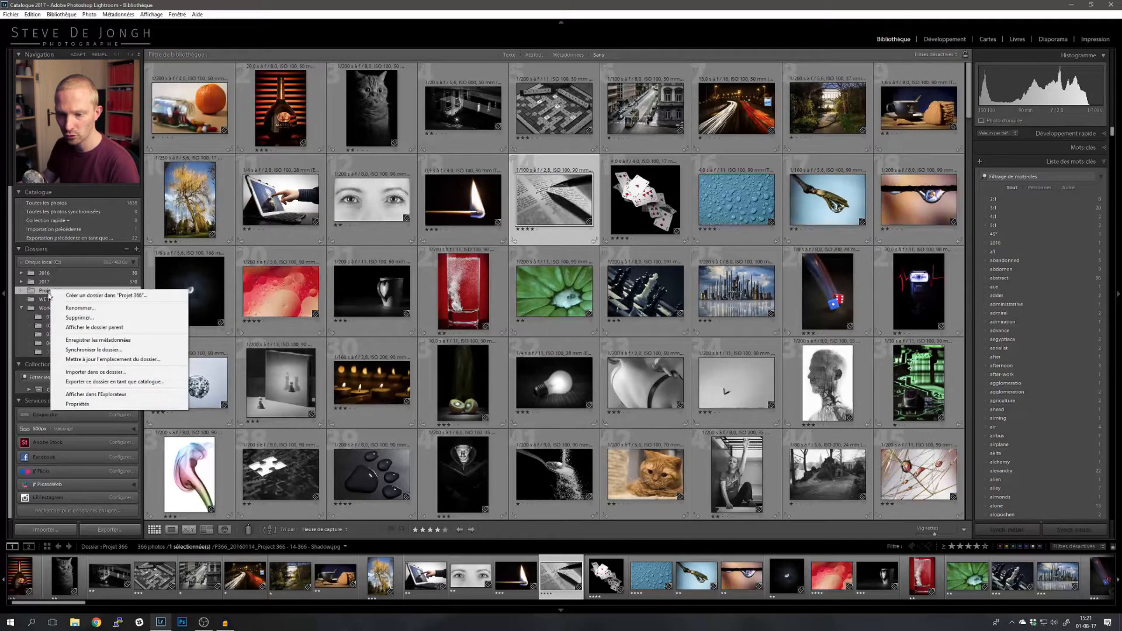
pyautogui.click(119, 384)
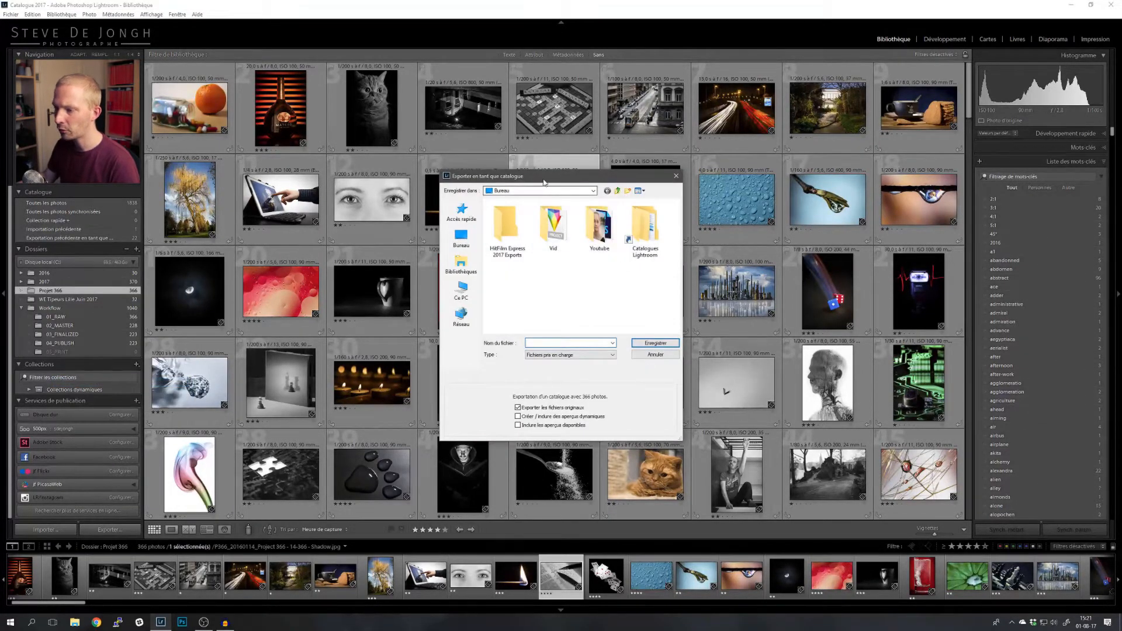
pyautogui.moveTo(542, 176); pyautogui.dragTo(519, 174)
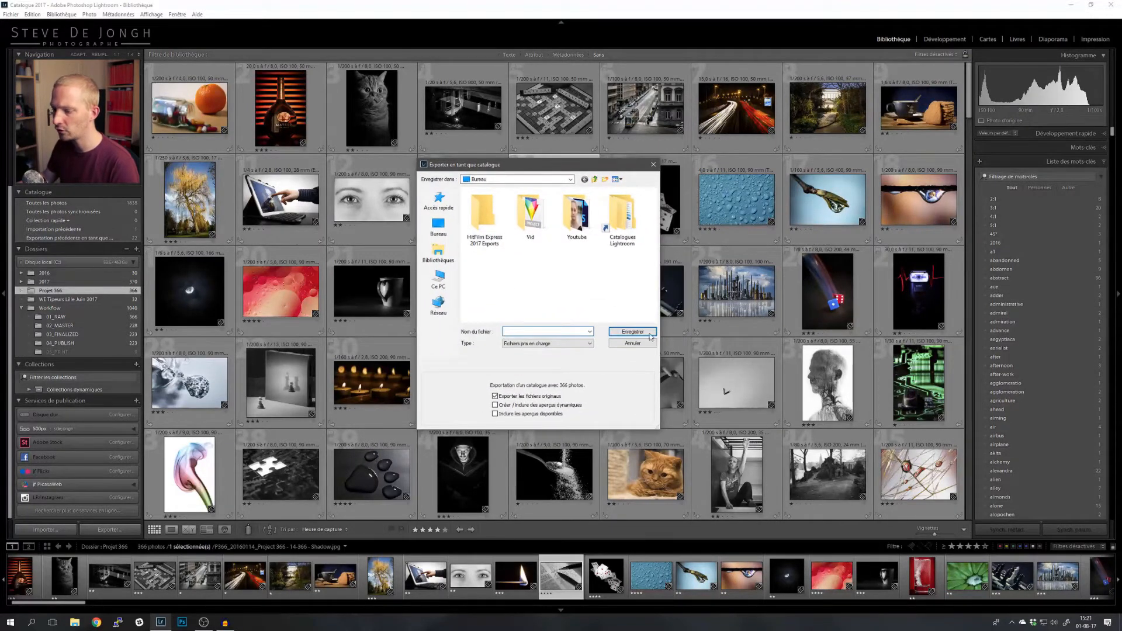
pyautogui.click(439, 228)
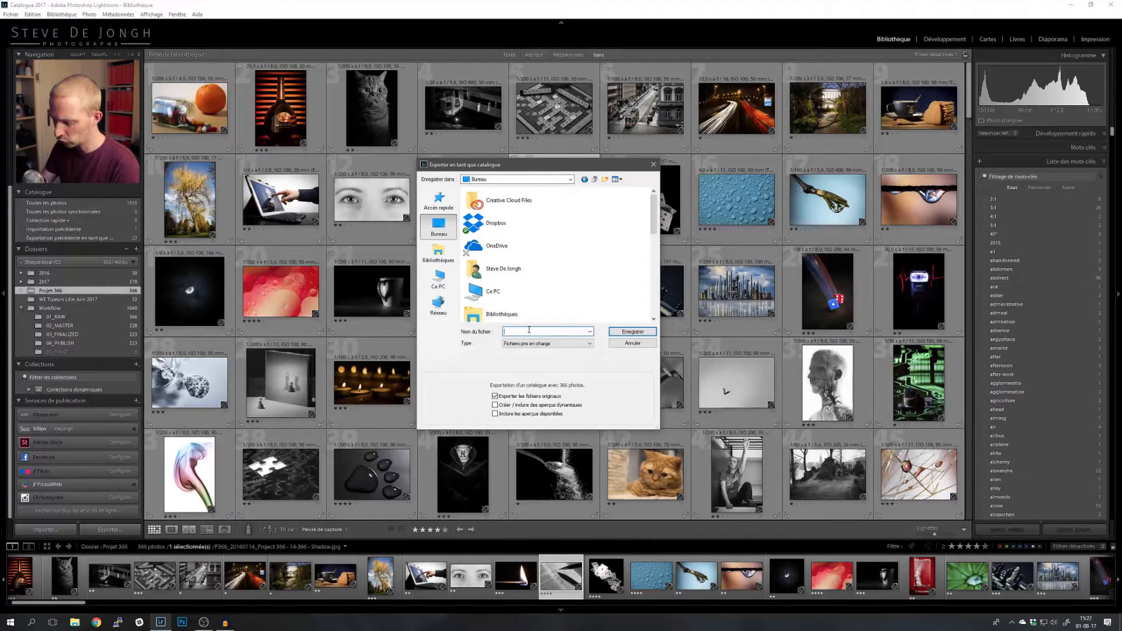
pyautogui.write('Projet 3')
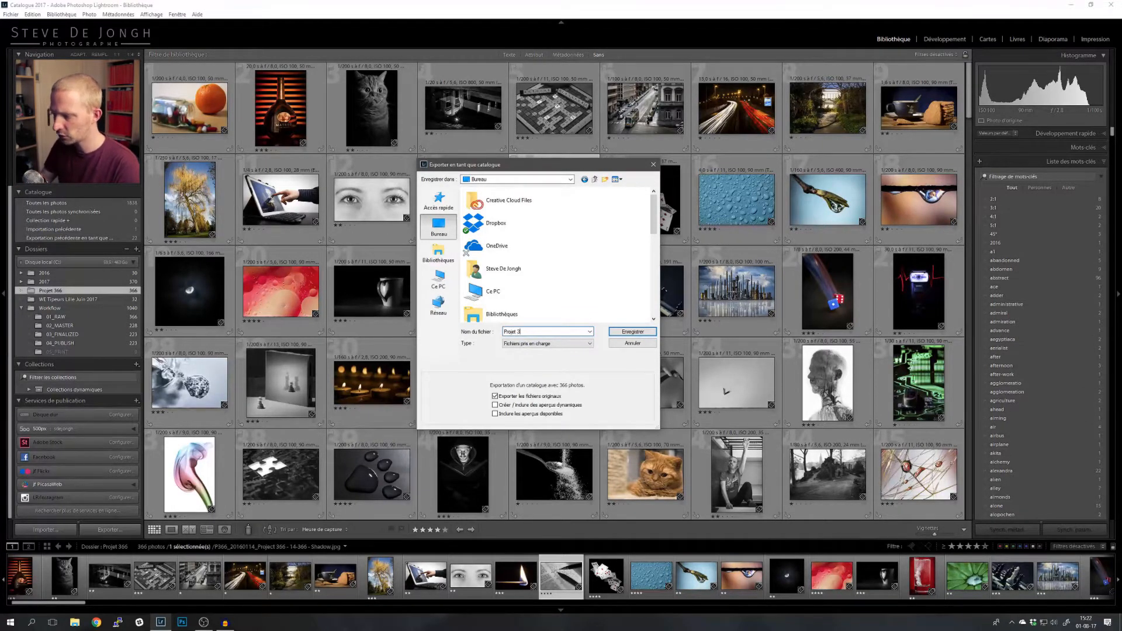
pyautogui.write('66')
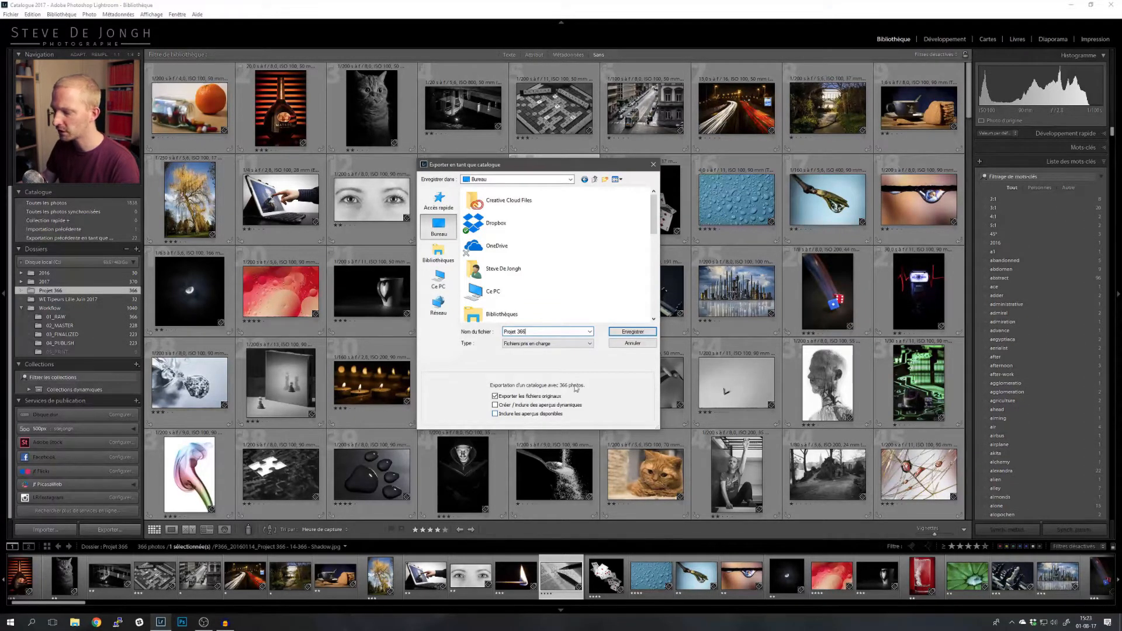
pyautogui.click(631, 332)
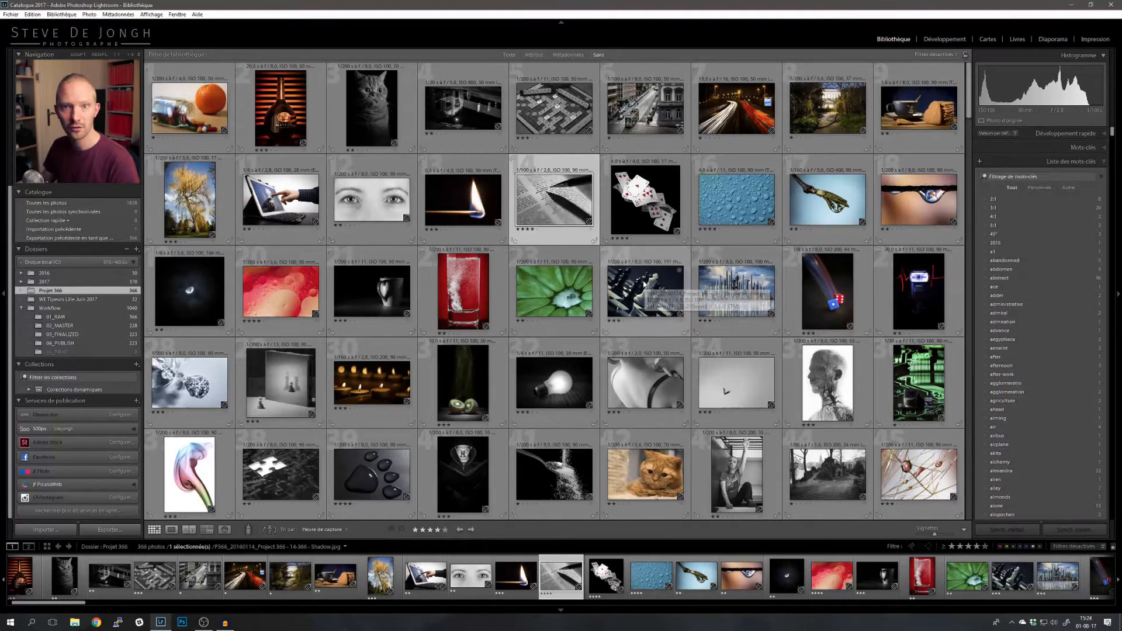
# - Quit Lightroom without backing up the catalogue this time and open the exported Projet 366 folder from the desktop
pyautogui.click(1111, 5)
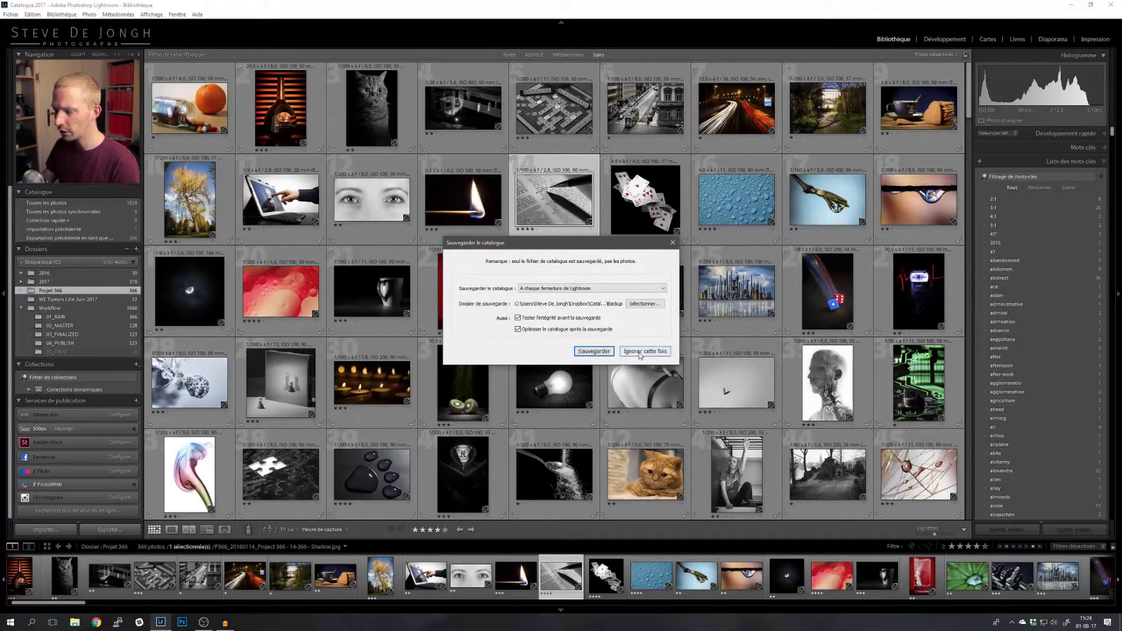
pyautogui.click(639, 353)
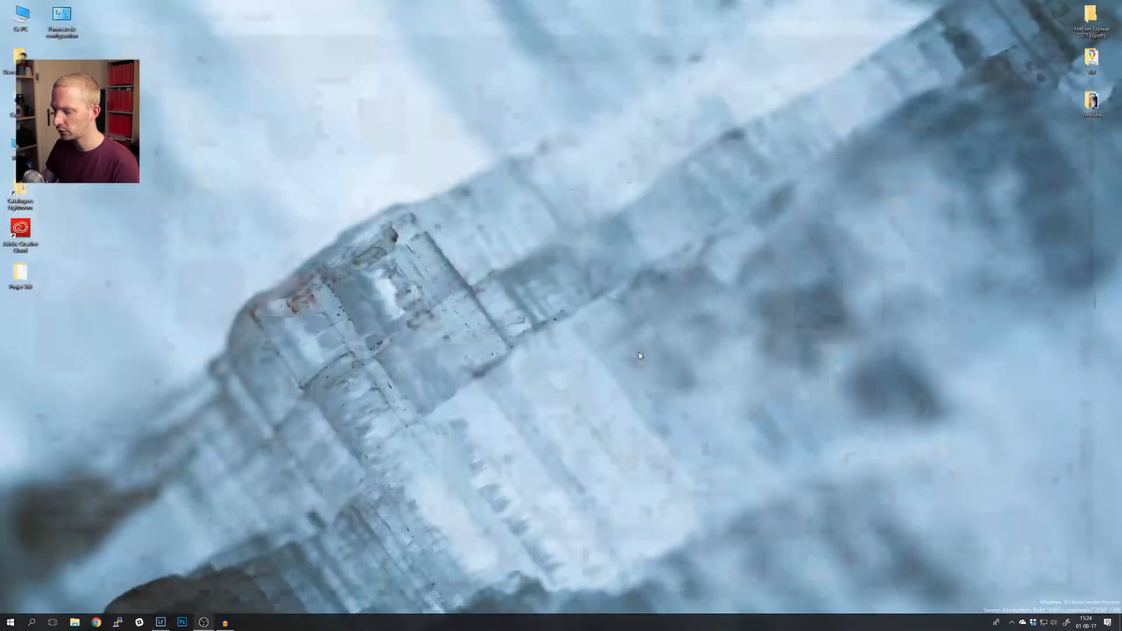
pyautogui.moveTo(380, 216); pyautogui.dragTo(493, 198)
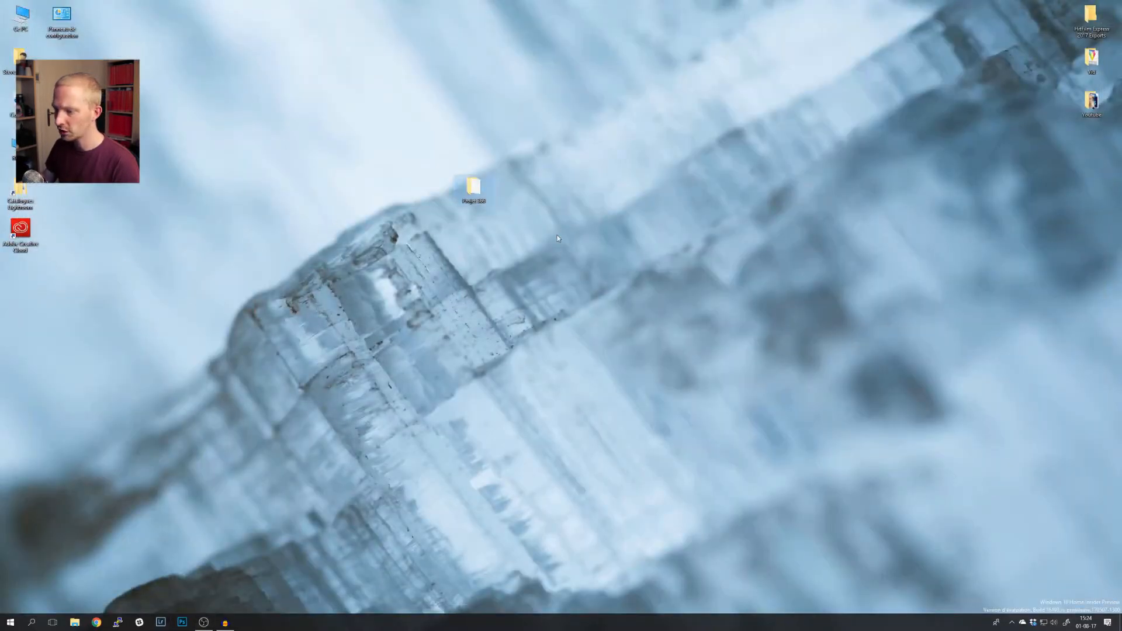
pyautogui.doubleClick(474, 187)
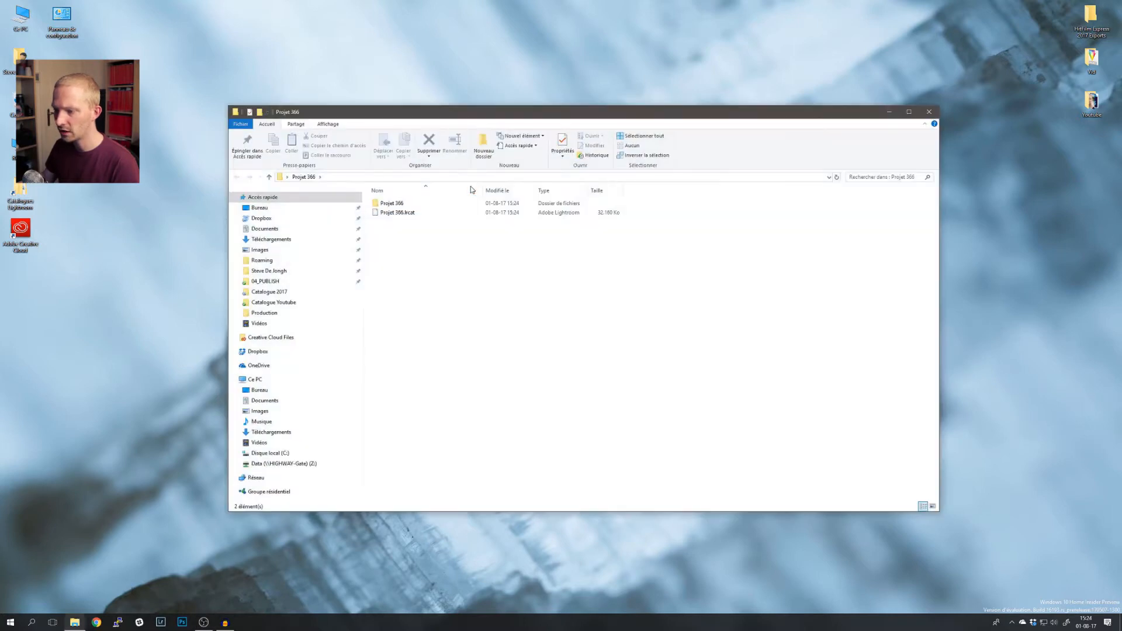
# - Inspect the exported Projet 366.lrcat file and the photos in its subfolder, returning to the main exported folder
pyautogui.click(391, 212)
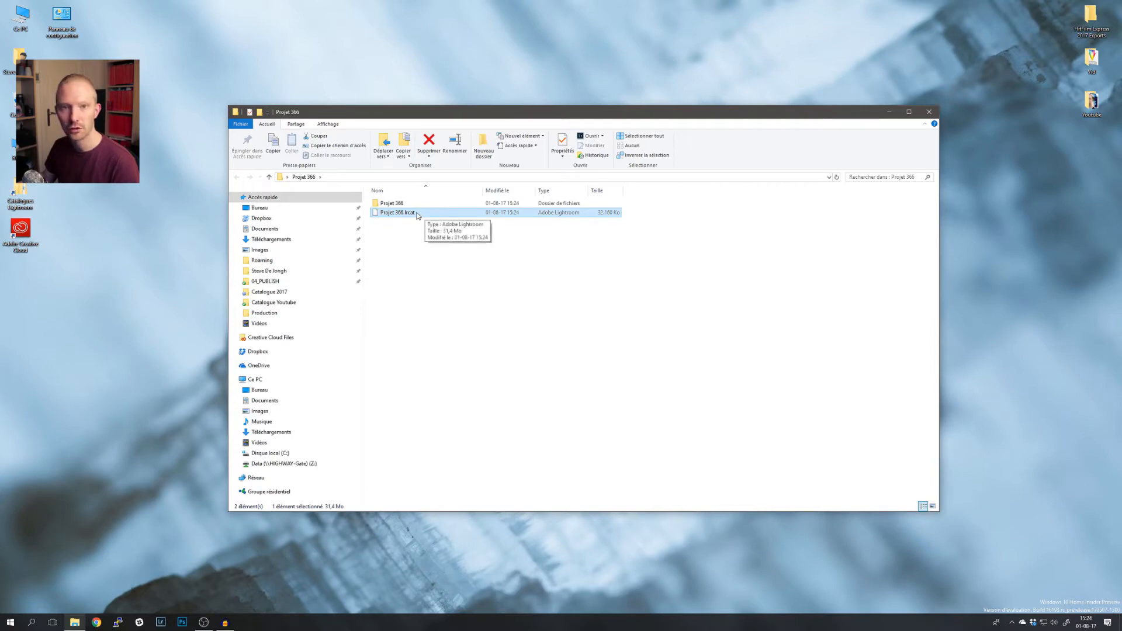
pyautogui.doubleClick(393, 203)
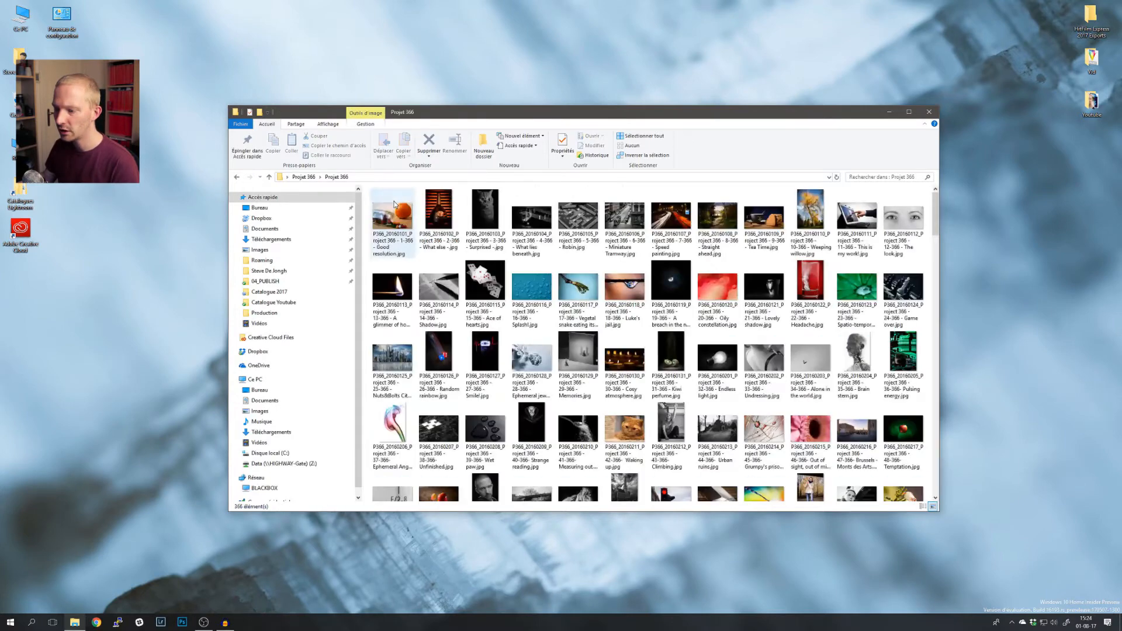
pyautogui.scroll(-20, 494, 267)
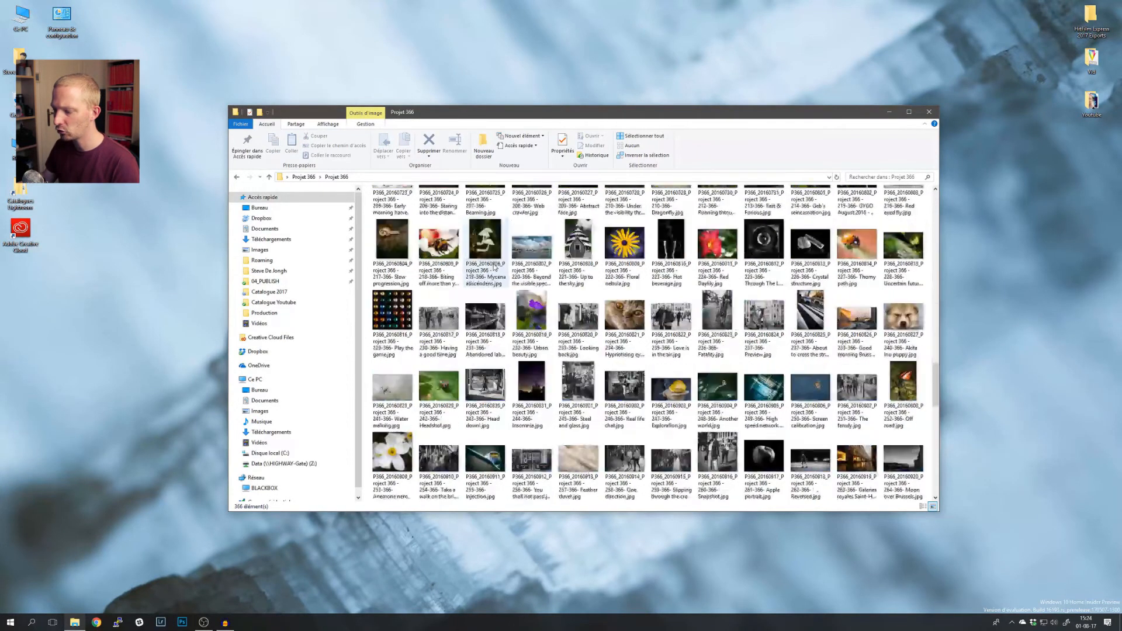
pyautogui.scroll(10, 494, 267)
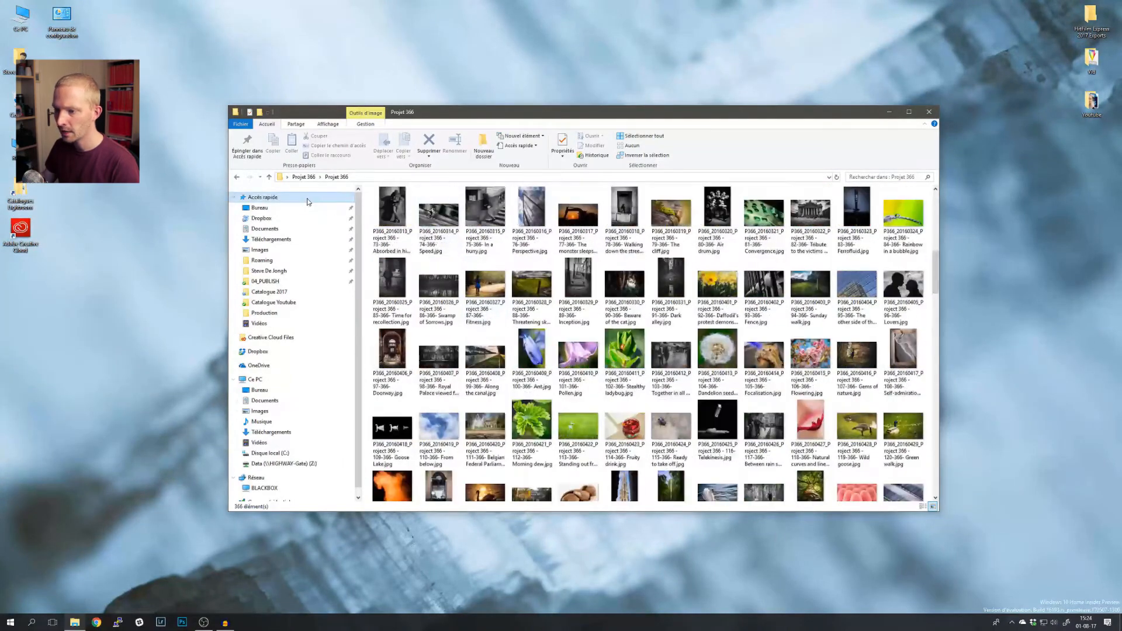
pyautogui.click(306, 177)
# - Open the exported Projet 366.lrcat catalogue in Lightroom and look through its photo grid
pyautogui.click(400, 214)
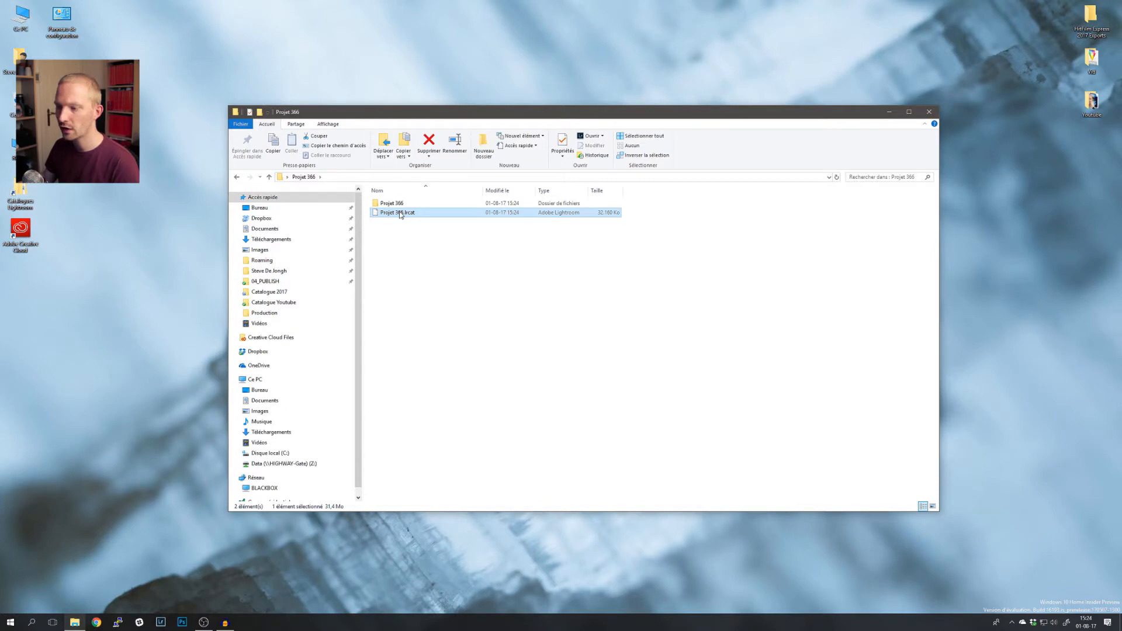
pyautogui.rightClick(401, 214)
pyautogui.click(367, 220)
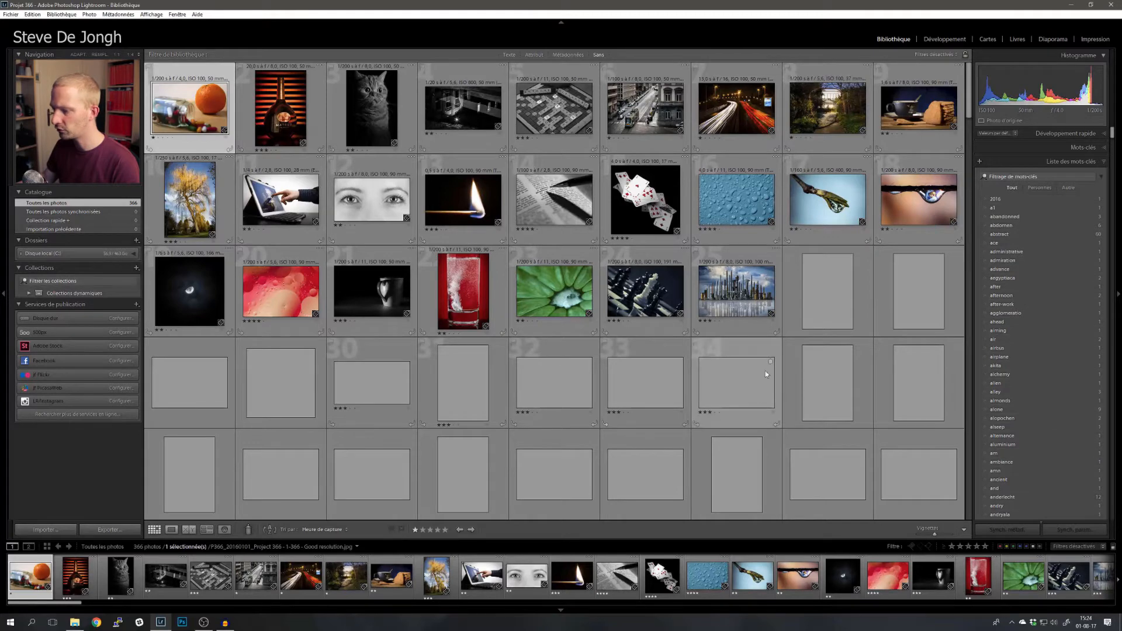
pyautogui.scroll(-3, 525, 286)
pyautogui.scroll(-3, 535, 275)
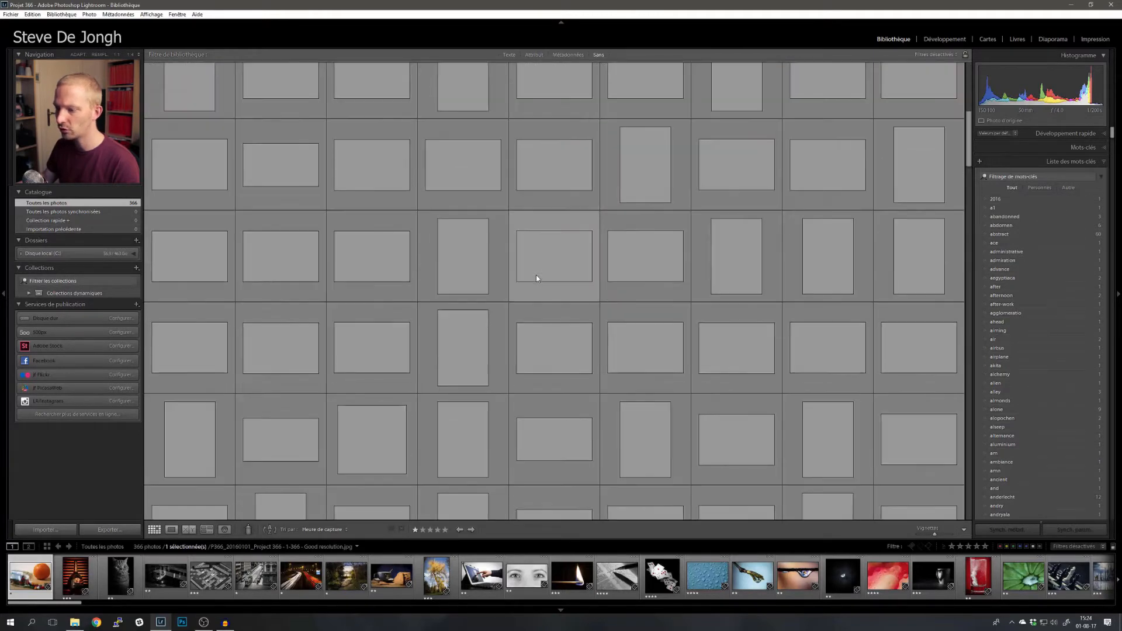
pyautogui.scroll(6, 536, 279)
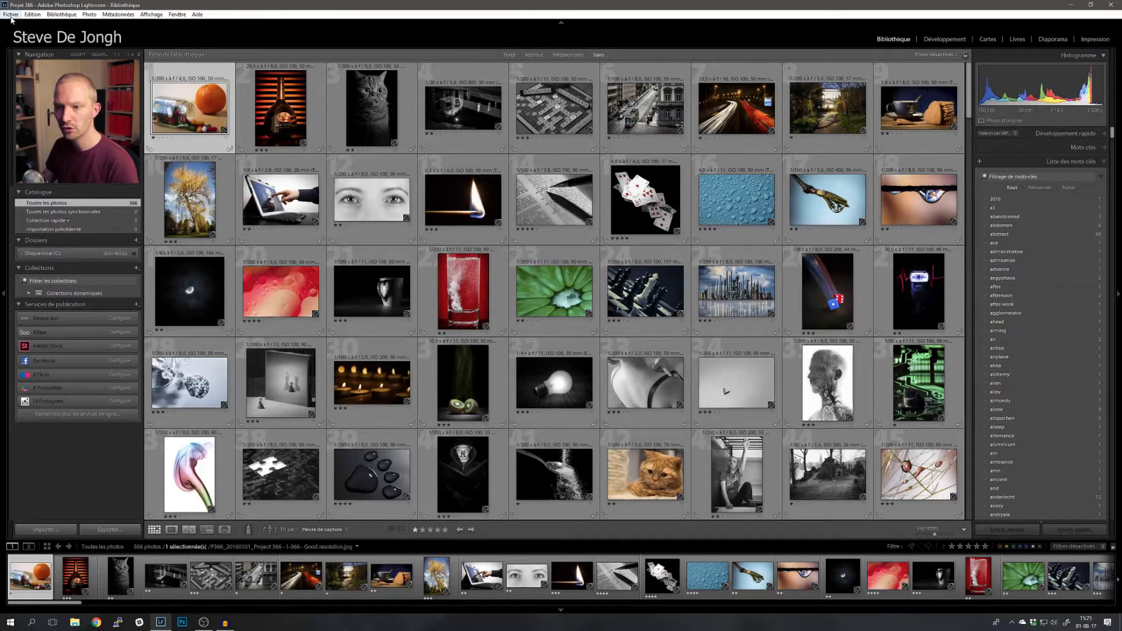
# - Switch back to the recent catalogue Catalogue 2017.lrcat
pyautogui.click(12, 15)
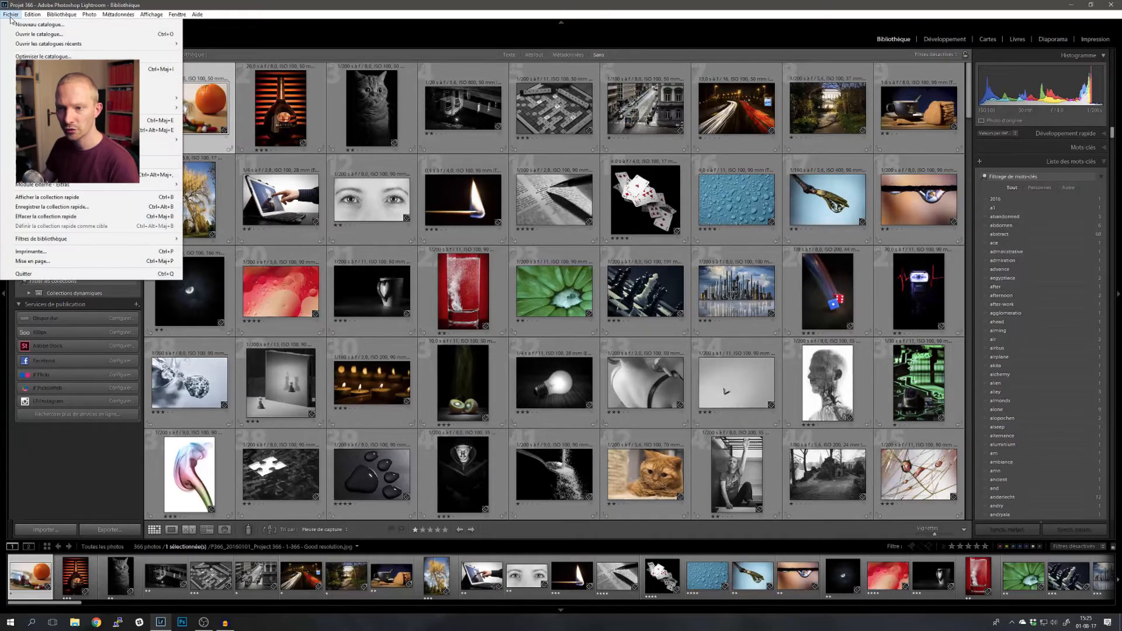
pyautogui.moveTo(52, 44)
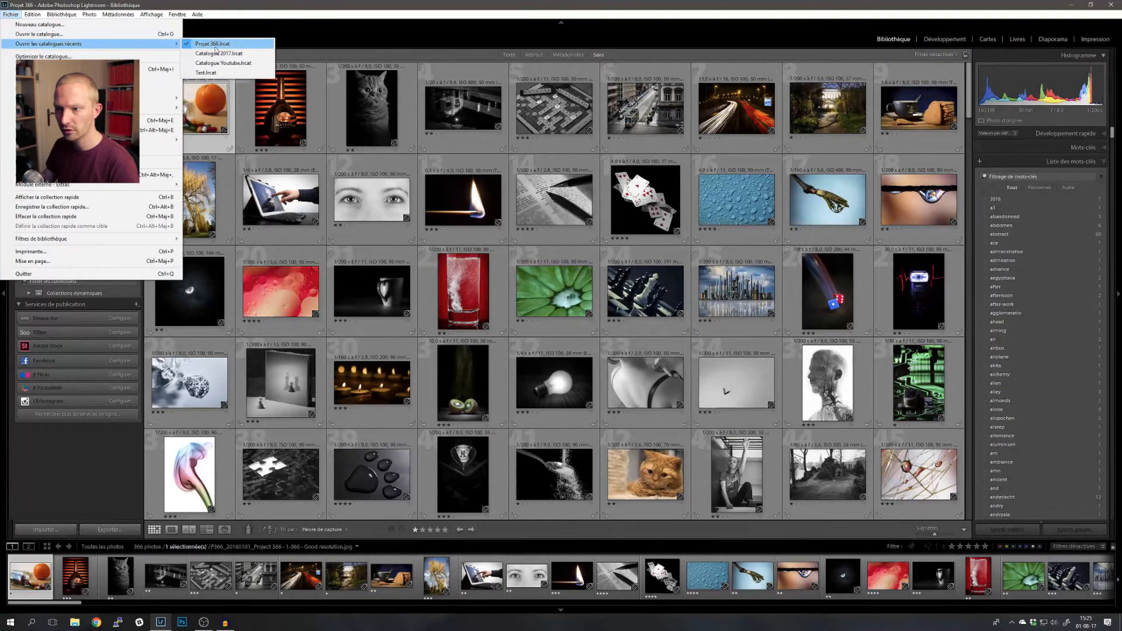
pyautogui.click(232, 52)
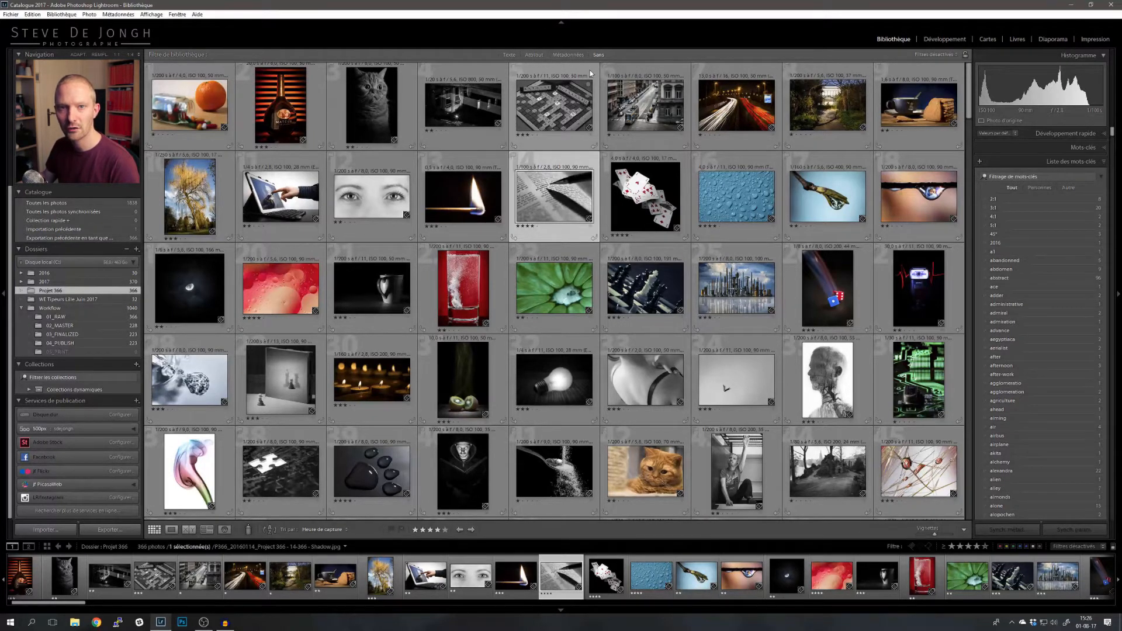
# - Filter the Projet 366 photos by attribute to ratings of four stars and higher, keeping the greater-than-or-equal rule
pyautogui.click(533, 55)
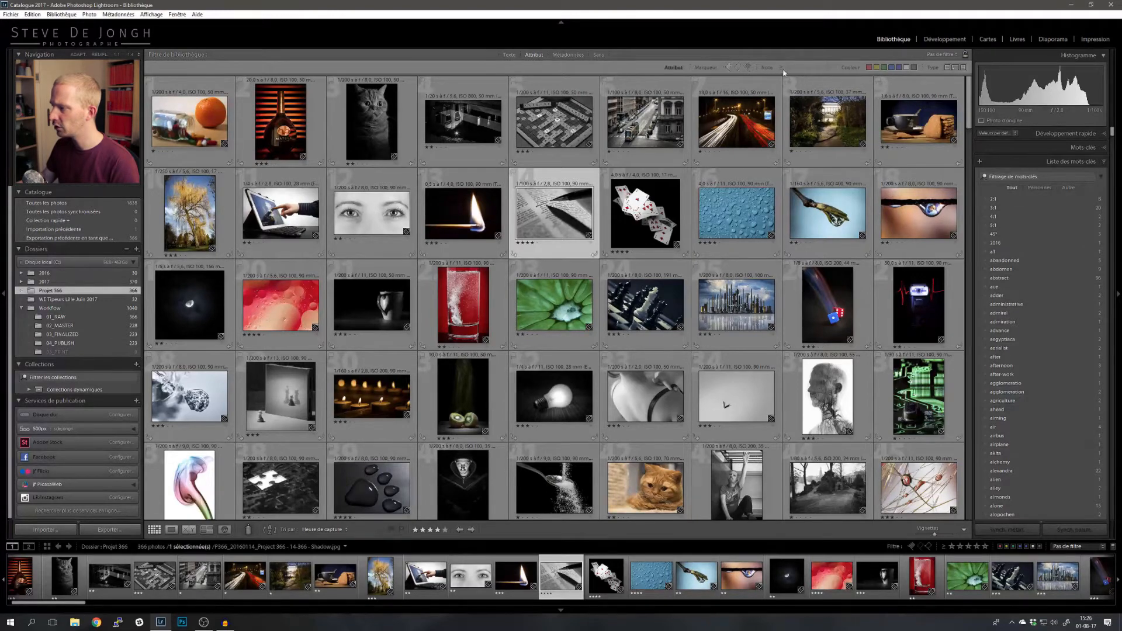
pyautogui.click(819, 69)
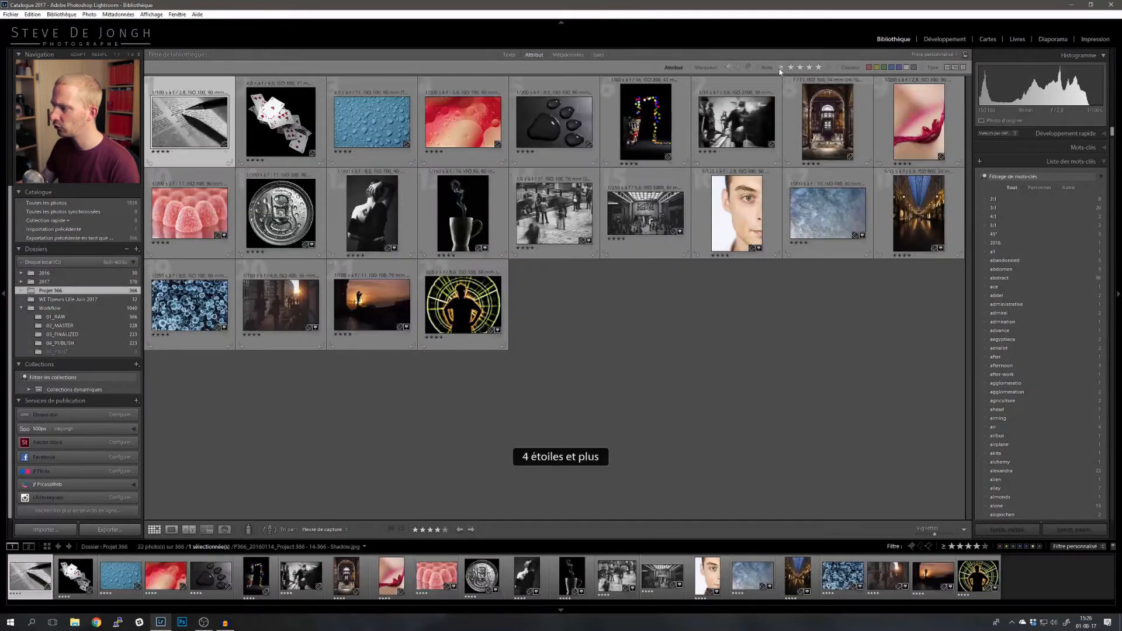
pyautogui.click(781, 69)
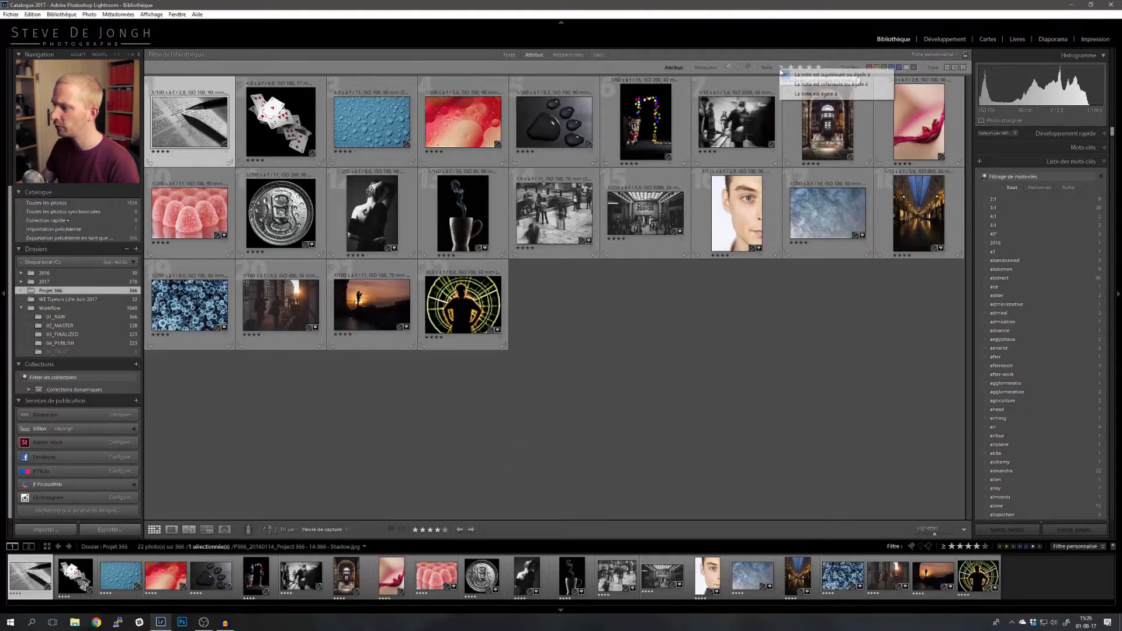
pyautogui.click(781, 65)
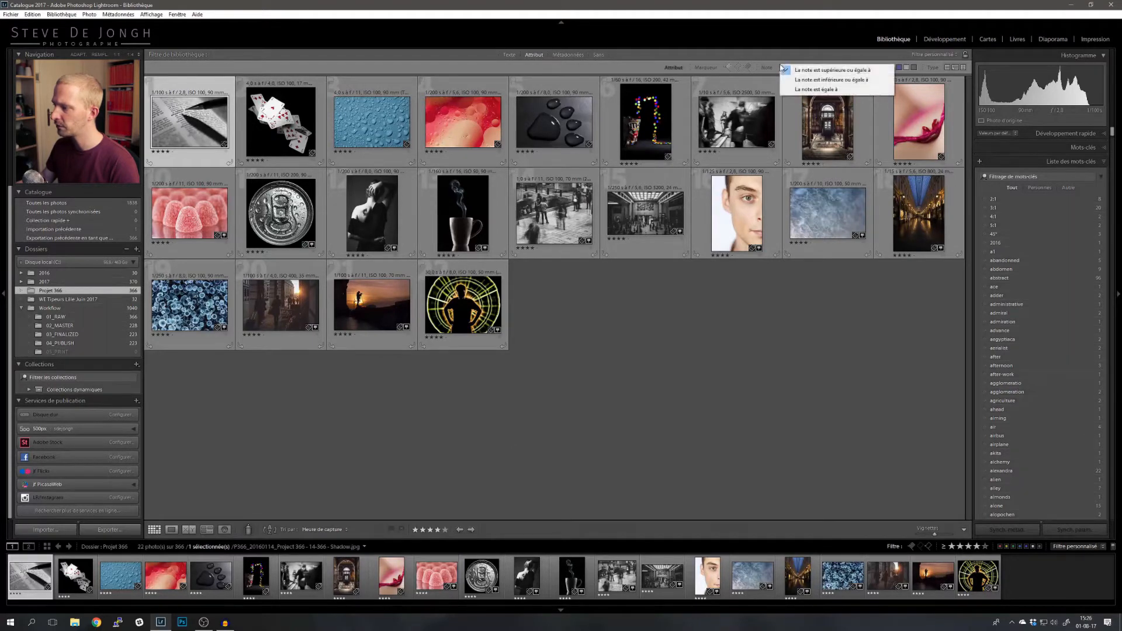
pyautogui.click(781, 49)
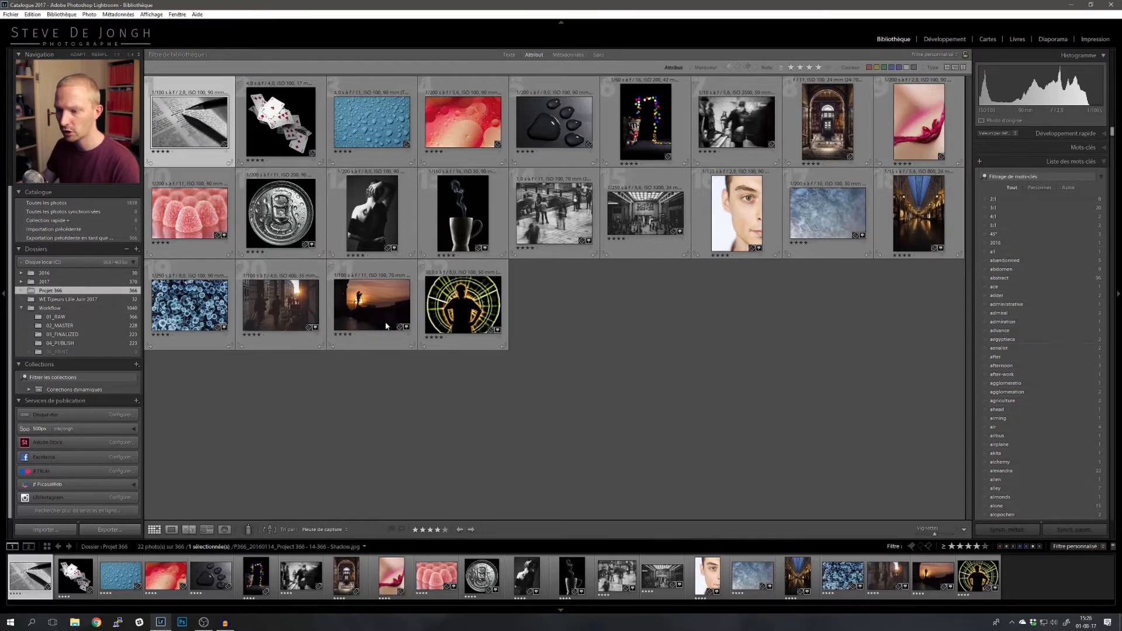
# - Select all the filtered photos at once and clear the selection
pyautogui.hotkey('ctrl', 'a')
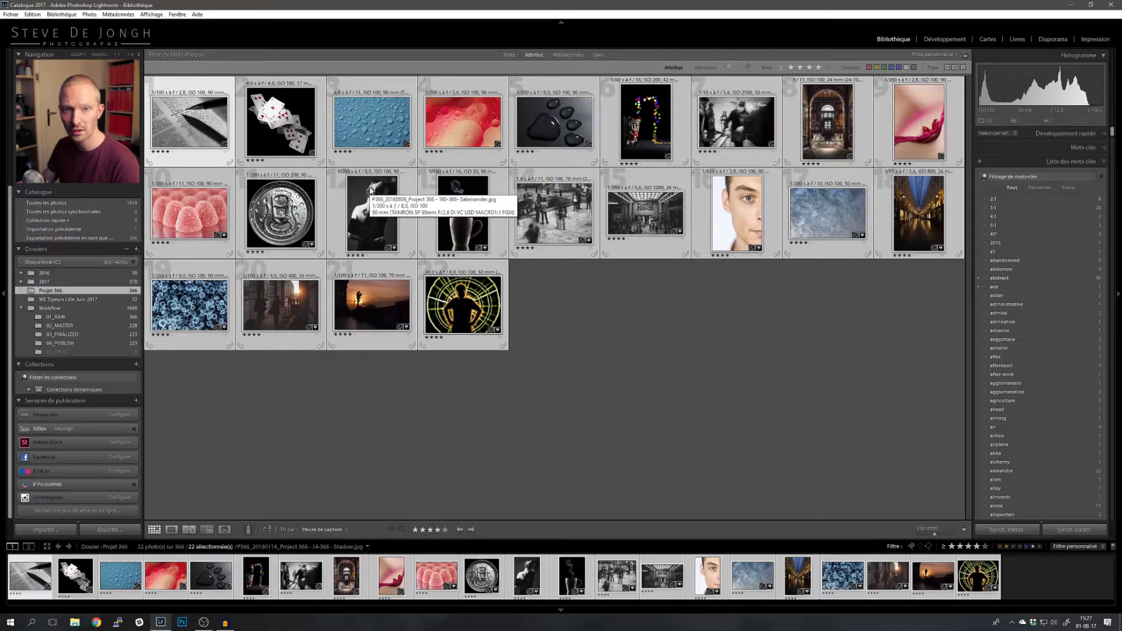
pyautogui.click(491, 378)
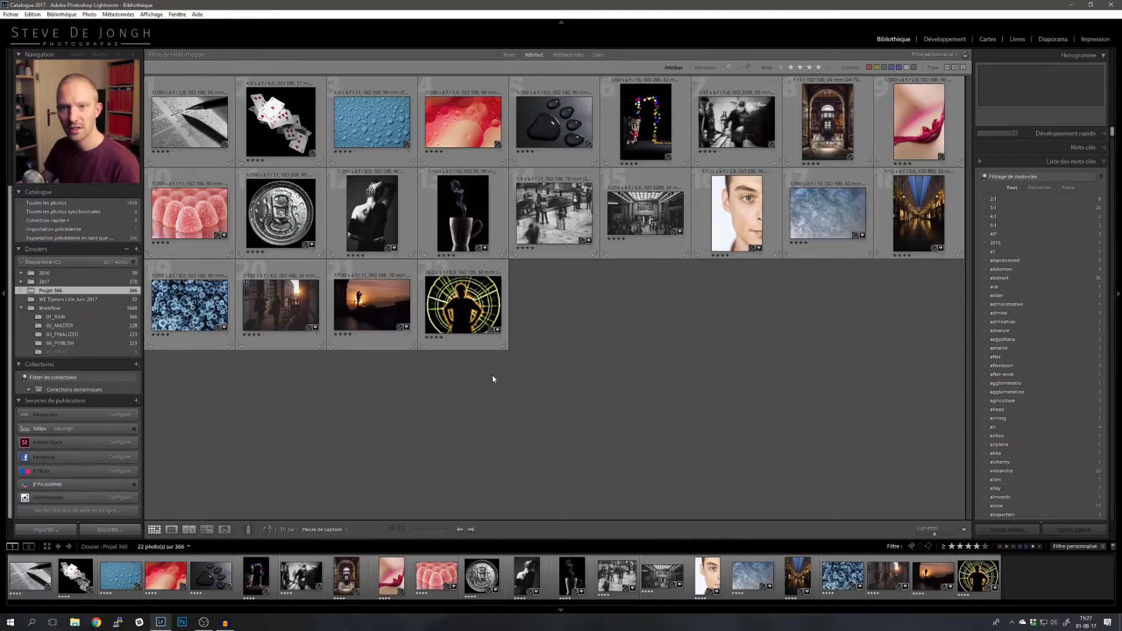
# - Add the first six filtered photos to a selection one by one and clear the selection
pyautogui.click(197, 162)
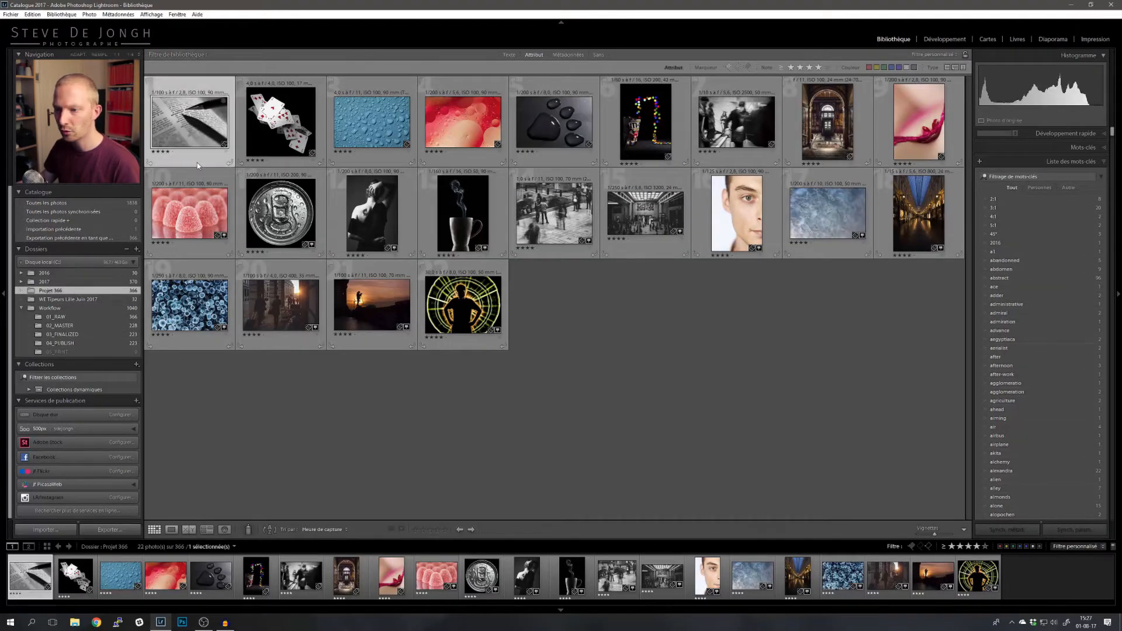
pyautogui.keyDown('ctrl'); pyautogui.click(290, 142); pyautogui.keyUp('ctrl')
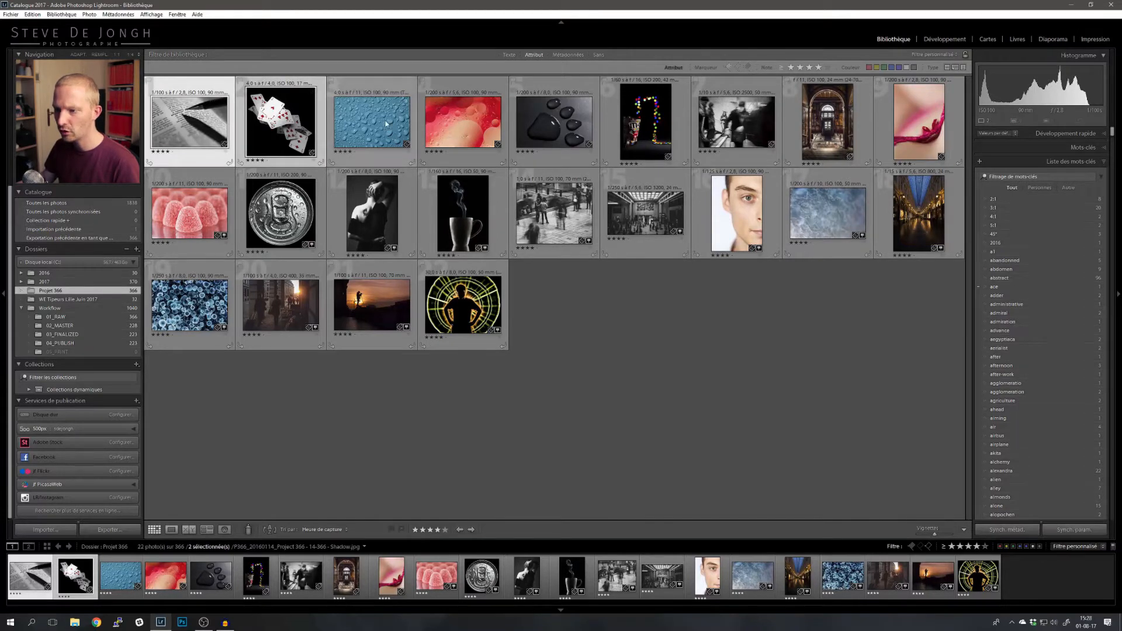
pyautogui.keyDown('ctrl'); pyautogui.click(371, 123); pyautogui.keyUp('ctrl')
pyautogui.keyDown('ctrl'); pyautogui.click(463, 123); pyautogui.keyUp('ctrl')
pyautogui.keyDown('ctrl'); pyautogui.click(560, 120); pyautogui.keyUp('ctrl')
pyautogui.keyDown('ctrl'); pyautogui.click(645, 123); pyautogui.keyUp('ctrl')
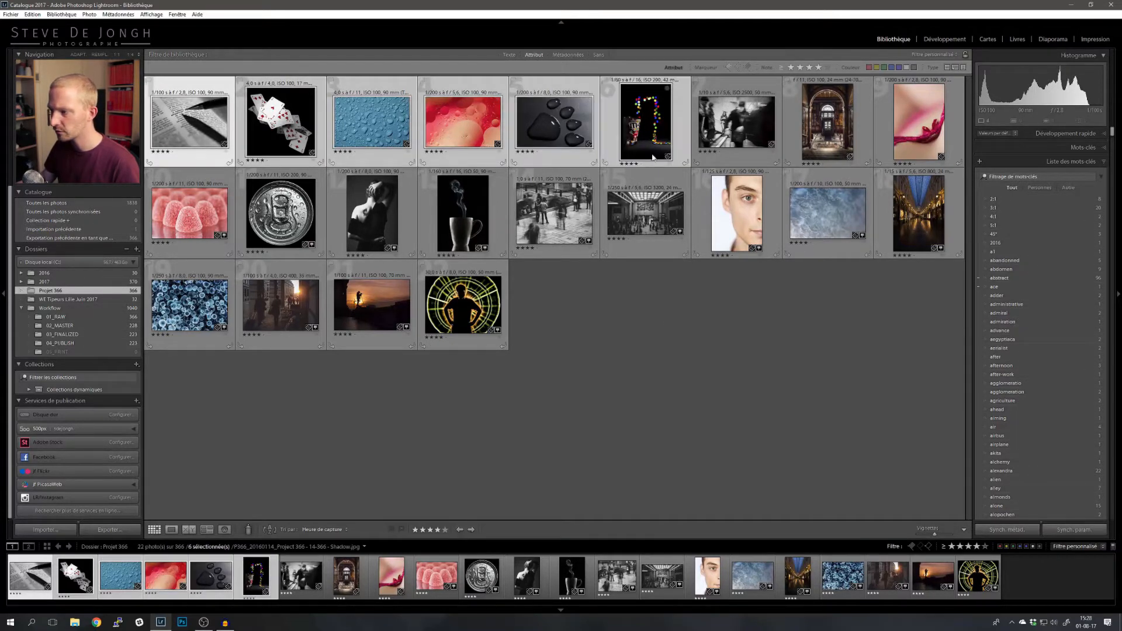
pyautogui.click(646, 358)
# - Select the continuous range from the first to the last filtered photo and clear the selection
pyautogui.click(200, 115)
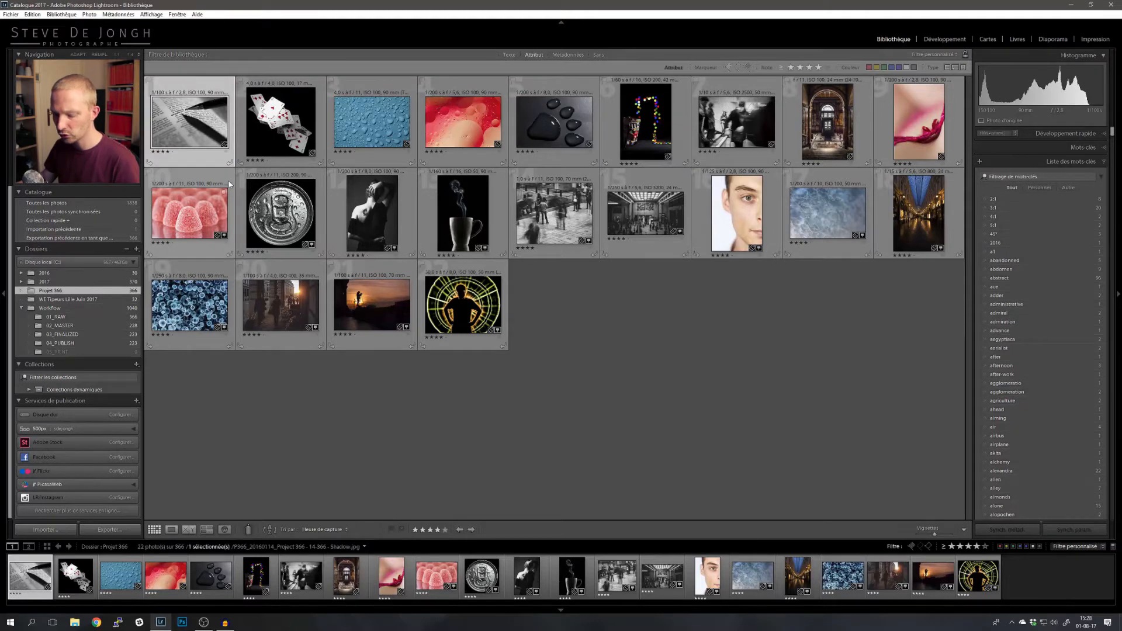
pyautogui.keyDown('shift'); pyautogui.click(461, 302); pyautogui.keyUp('shift')
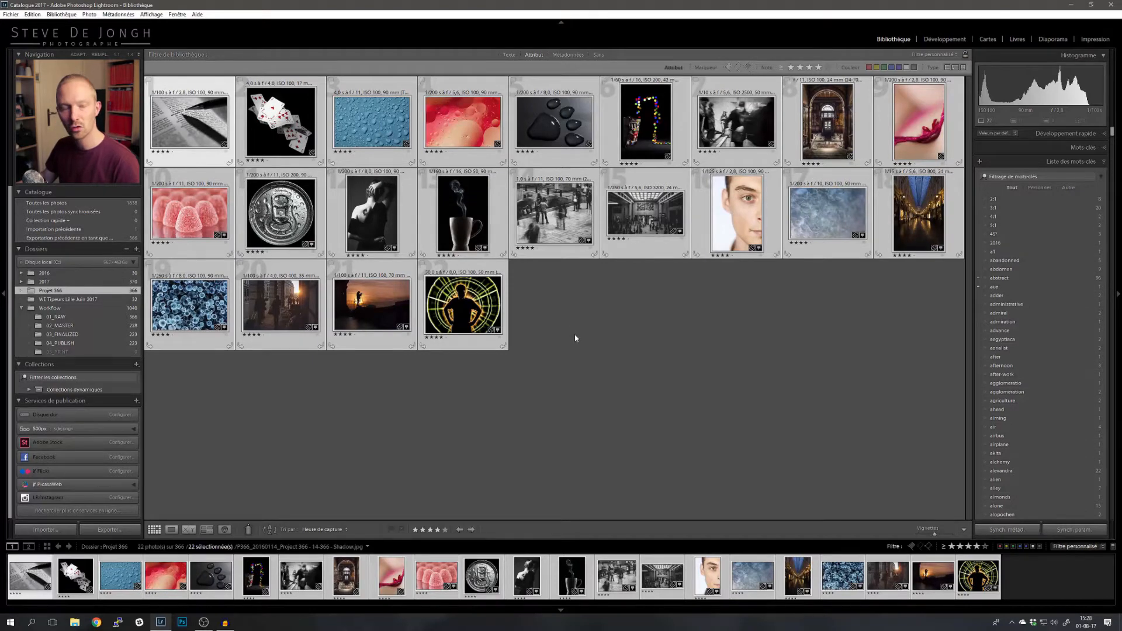
pyautogui.click(580, 362)
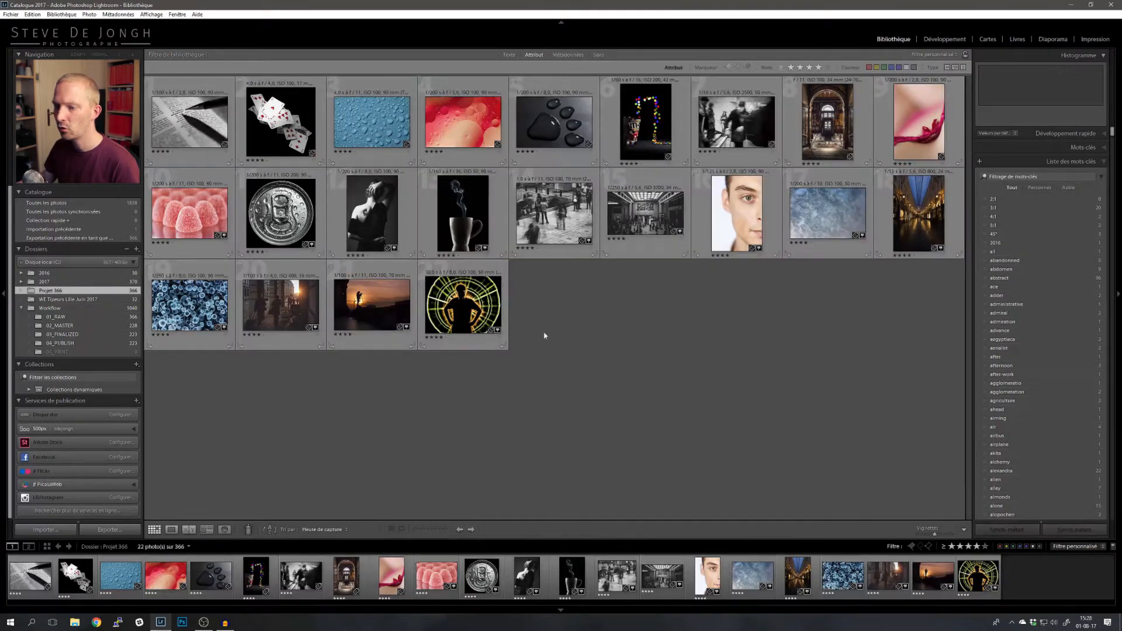
# - Select eight non-adjacent filtered photos individually across the three rows and clear the selection
pyautogui.click(187, 109)
pyautogui.keyDown('ctrl'); pyautogui.click(366, 114); pyautogui.keyUp('ctrl')
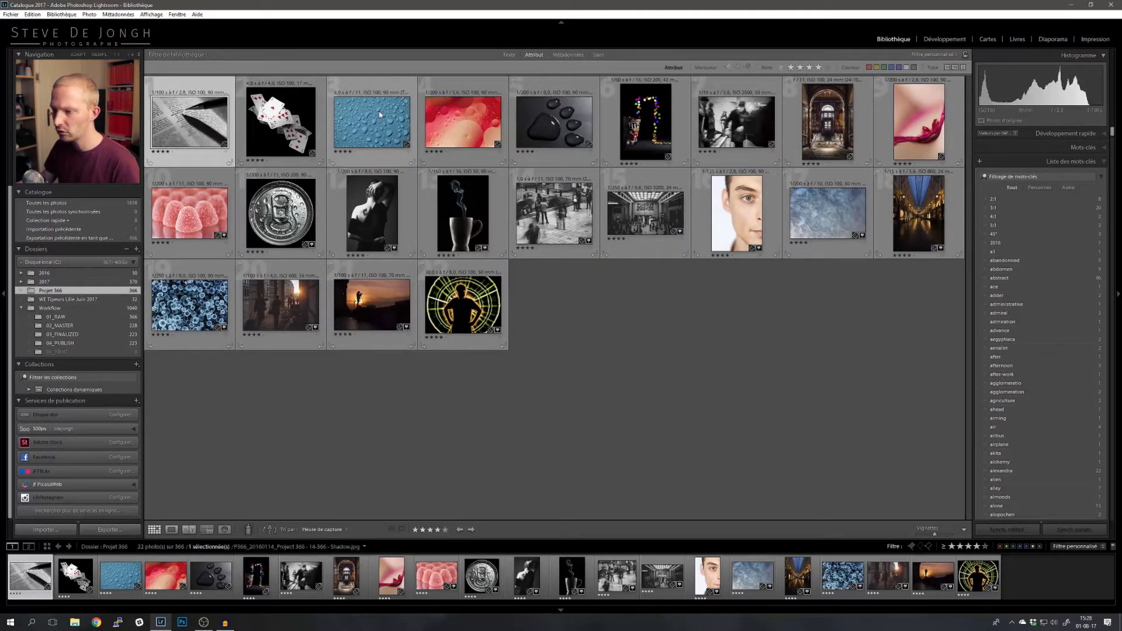
pyautogui.keyDown('ctrl'); pyautogui.click(530, 106); pyautogui.keyUp('ctrl')
pyautogui.keyDown('ctrl'); pyautogui.click(737, 119); pyautogui.keyUp('ctrl')
pyautogui.keyDown('ctrl'); pyautogui.click(826, 211); pyautogui.keyUp('ctrl')
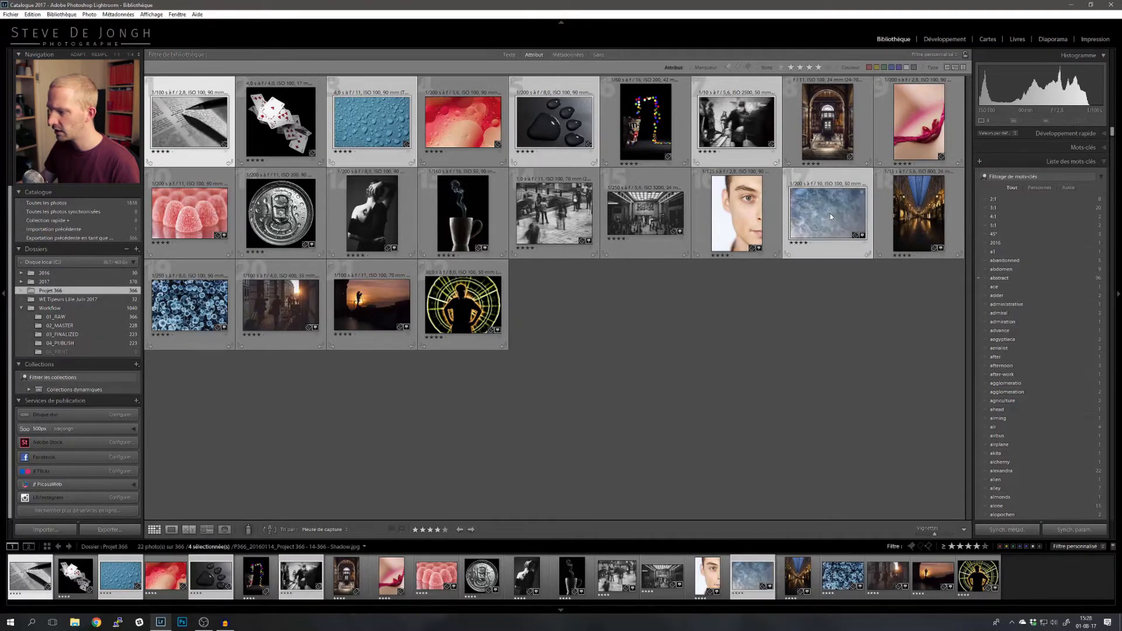
pyautogui.keyDown('ctrl'); pyautogui.click(483, 212); pyautogui.keyUp('ctrl')
pyautogui.keyDown('ctrl'); pyautogui.click(372, 304); pyautogui.keyUp('ctrl')
pyautogui.keyDown('ctrl'); pyautogui.click(272, 300); pyautogui.keyUp('ctrl')
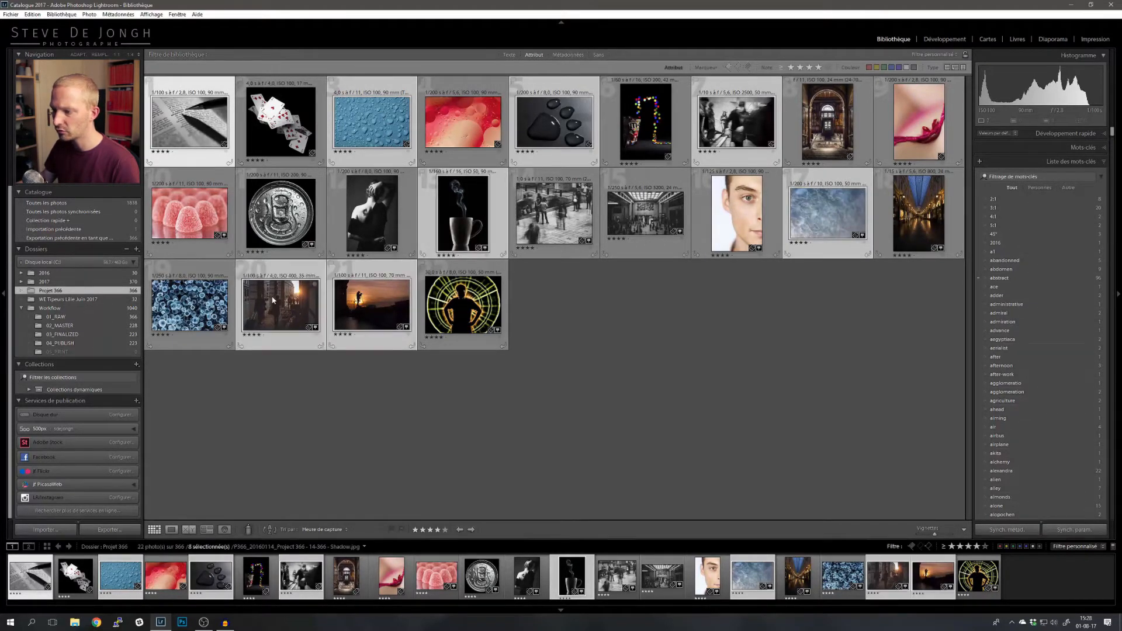
pyautogui.click(540, 320)
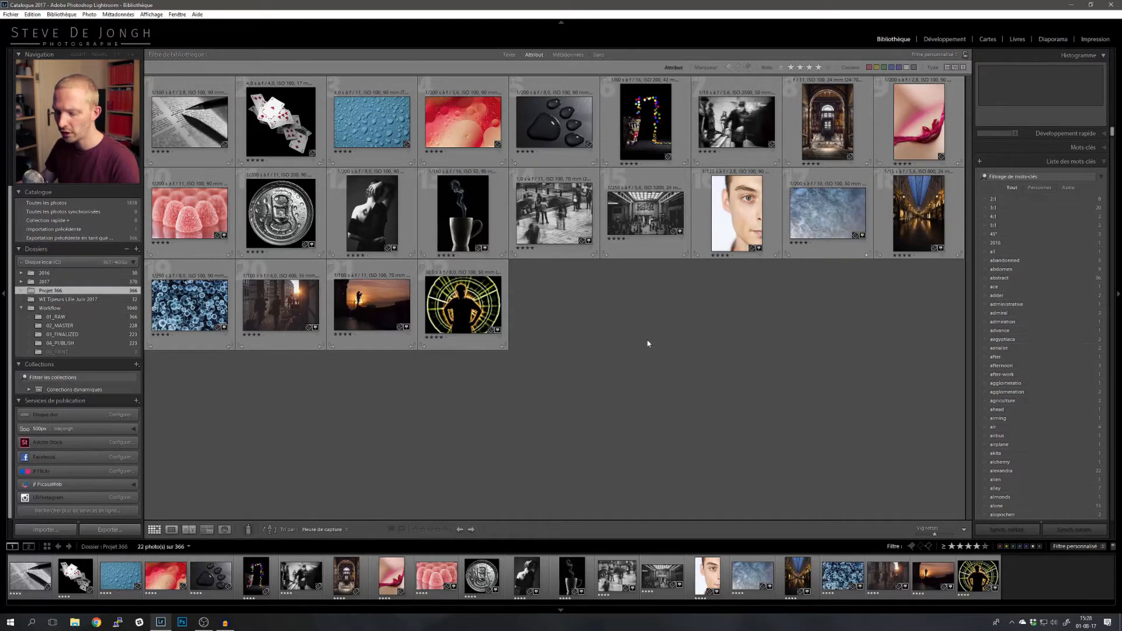
# - Select all the filtered photos and create a collection named "Projet 366 - Best of" that includes them
pyautogui.hotkey('ctrl', 'a')
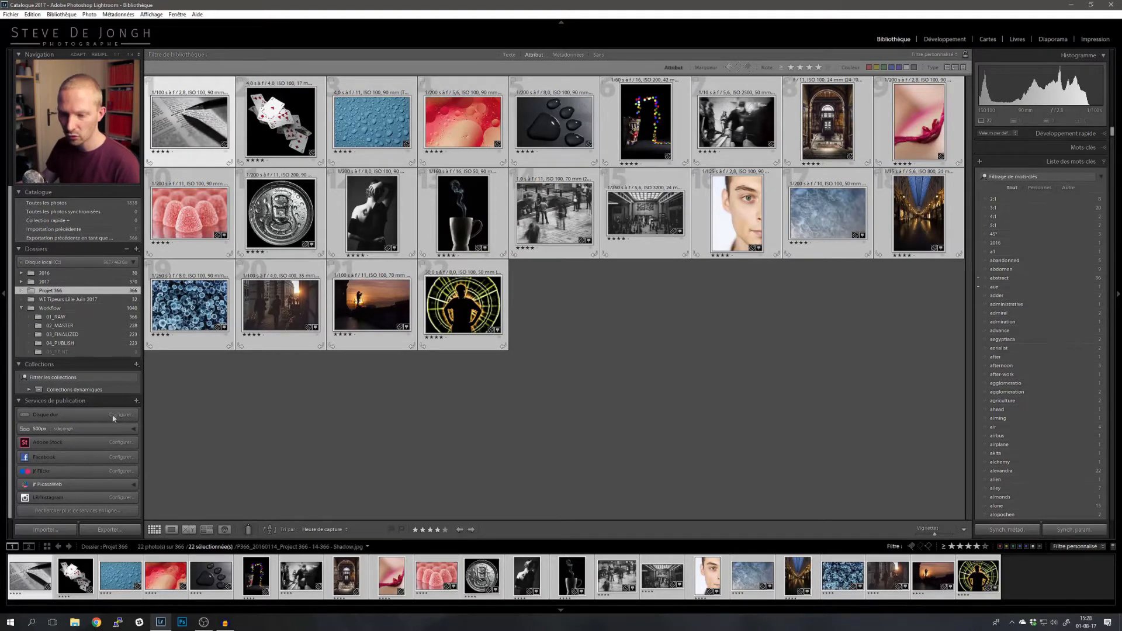
pyautogui.click(136, 364)
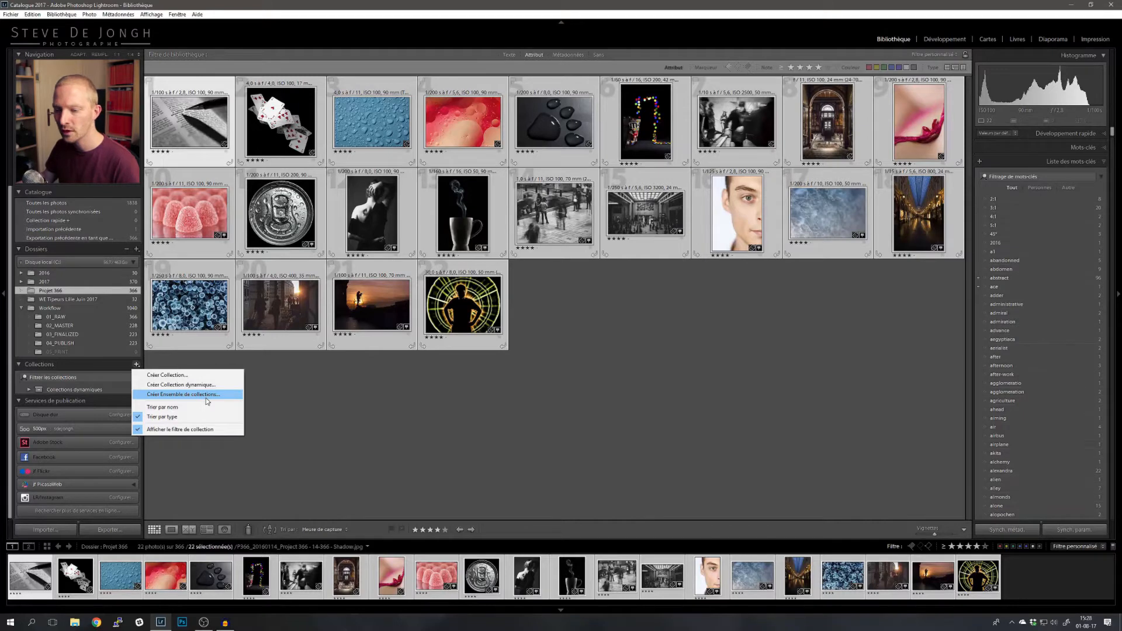
pyautogui.click(191, 374)
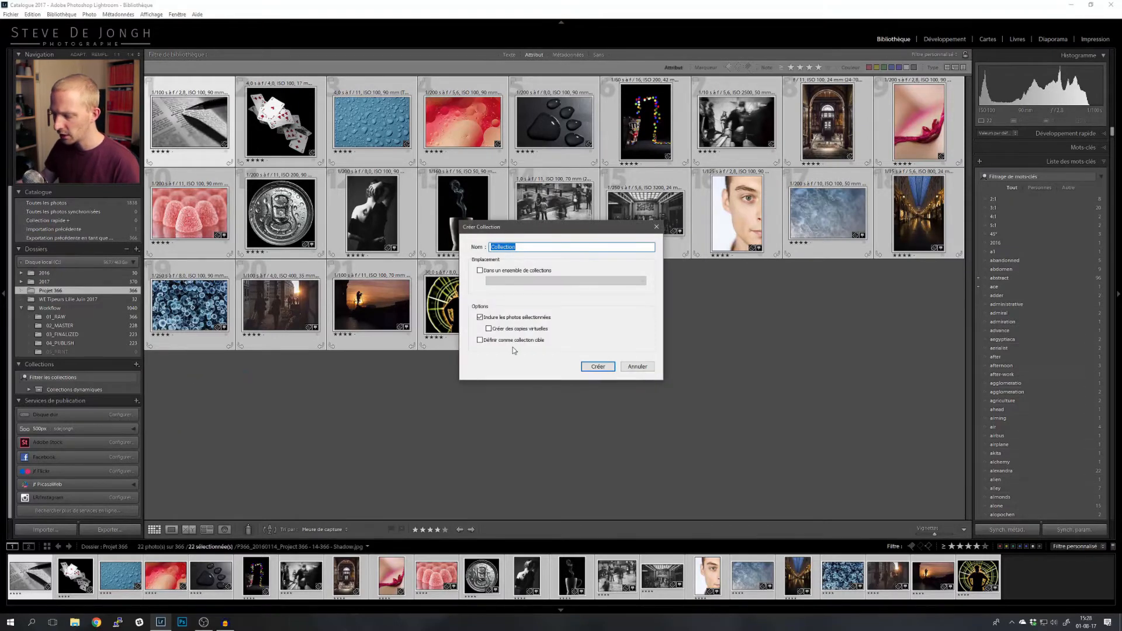
pyautogui.write('Projet ')
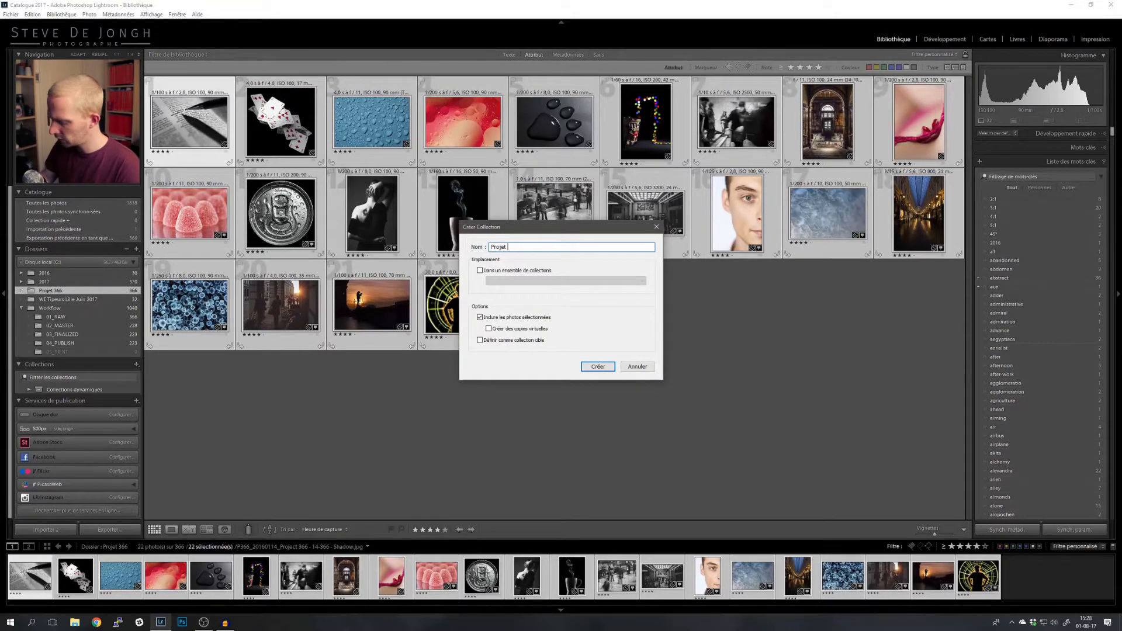
pyautogui.write('366 - B')
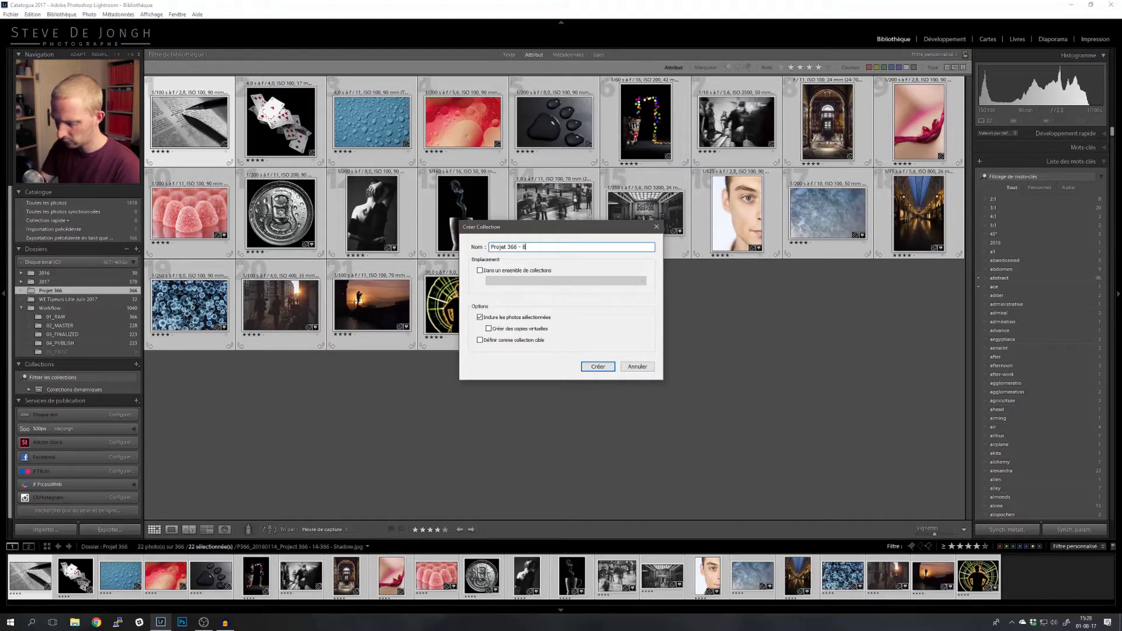
pyautogui.write('est of')
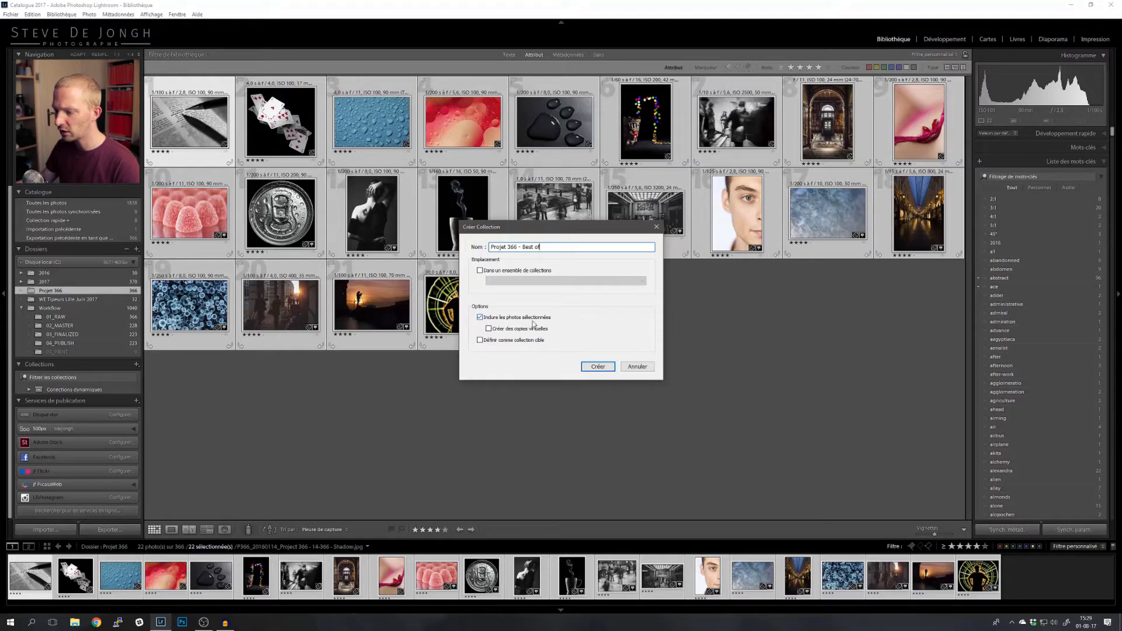
pyautogui.click(598, 368)
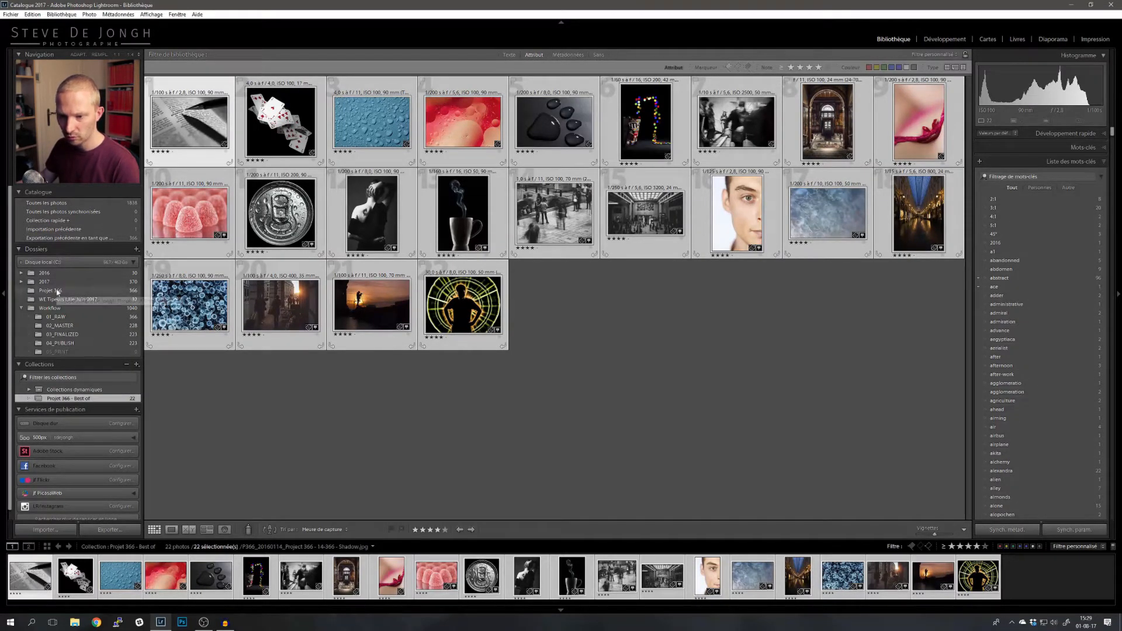
# - View the full Projet 366 folder and compare it with the Projet 366 - Best of collection
pyautogui.click(52, 290)
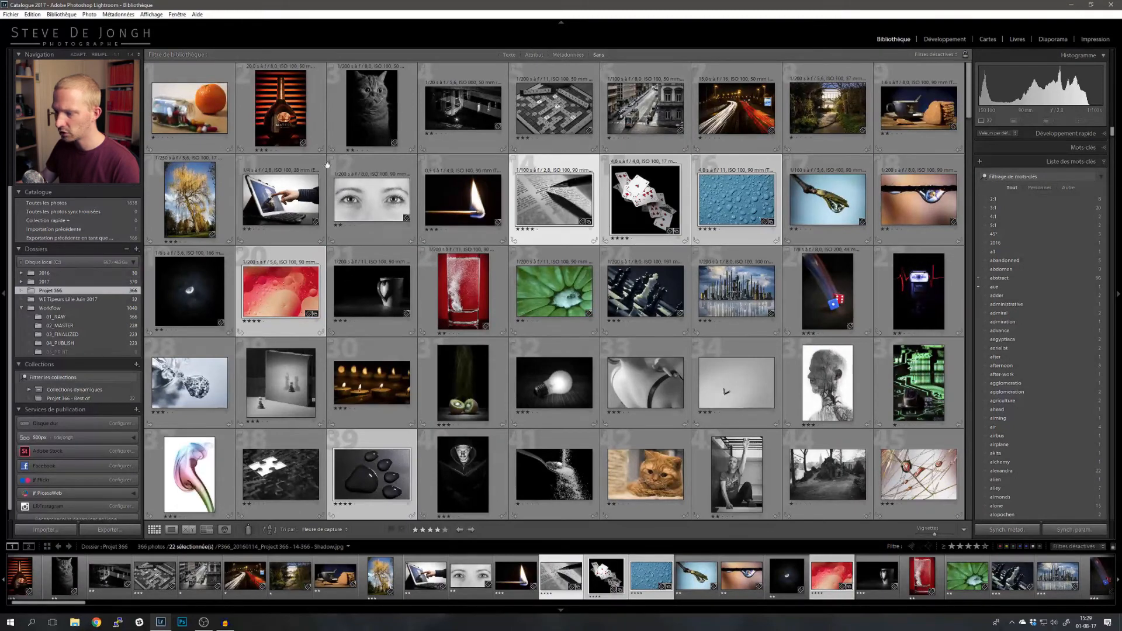
pyautogui.click(464, 111)
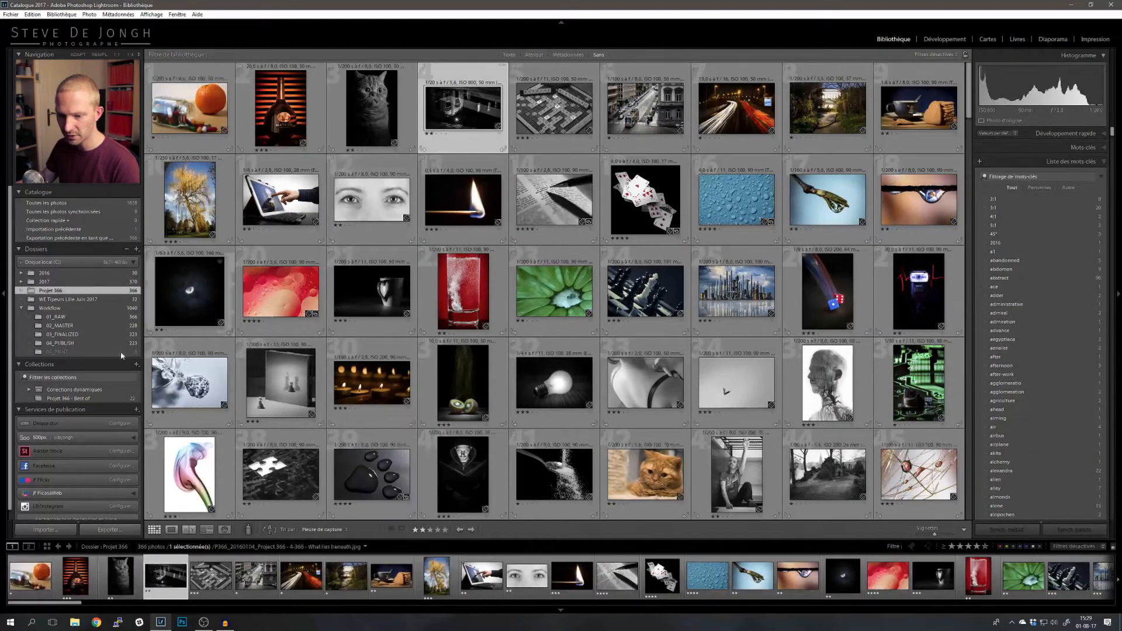
pyautogui.click(69, 399)
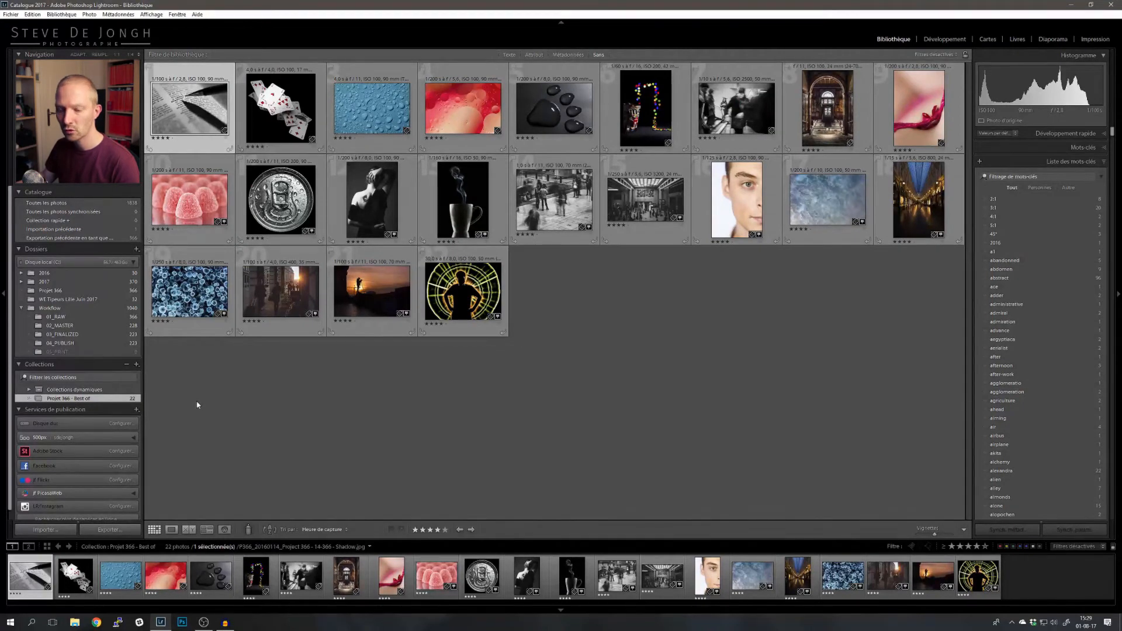
# - Export the Best of collection as a catalogue named "Projet 366 - Best of" on the desktop, including the original files
pyautogui.rightClick(56, 402)
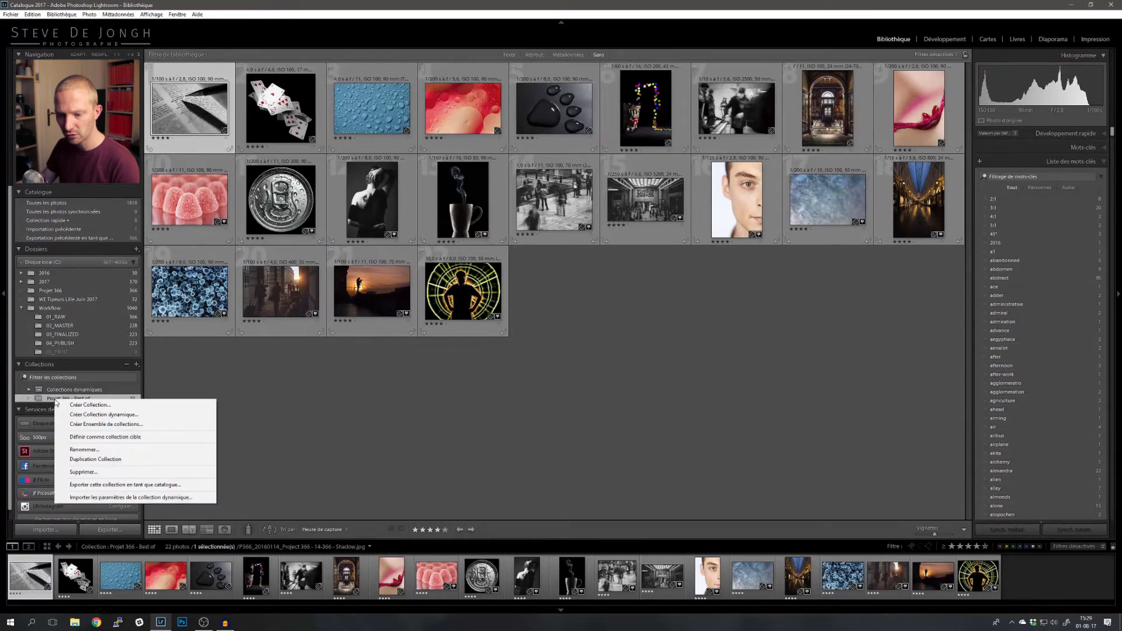
pyautogui.click(159, 485)
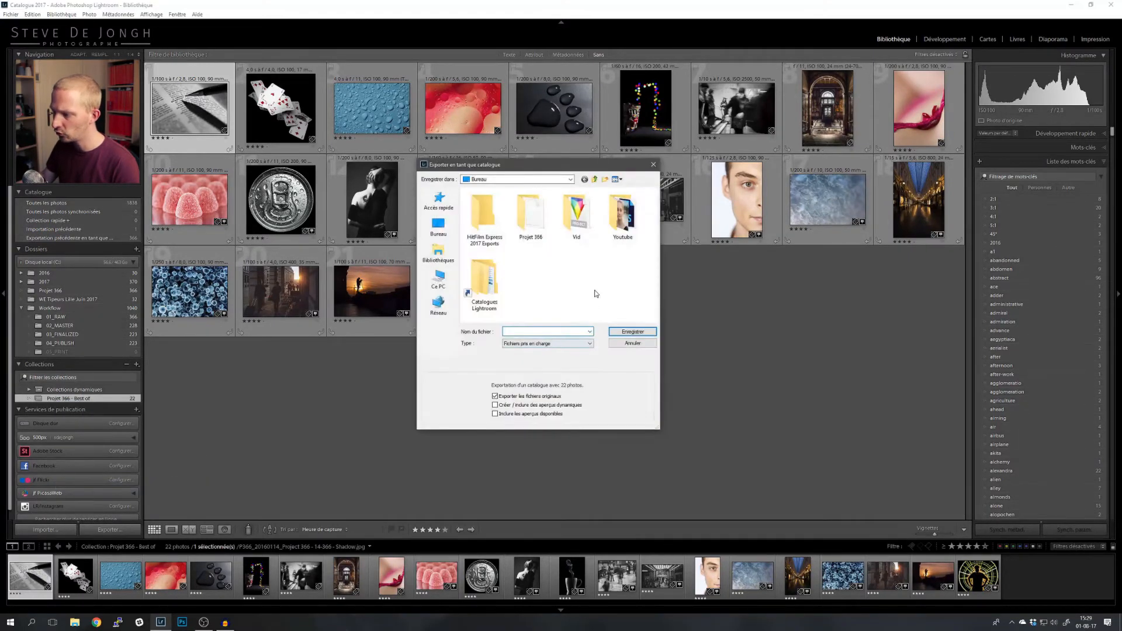
pyautogui.click(438, 227)
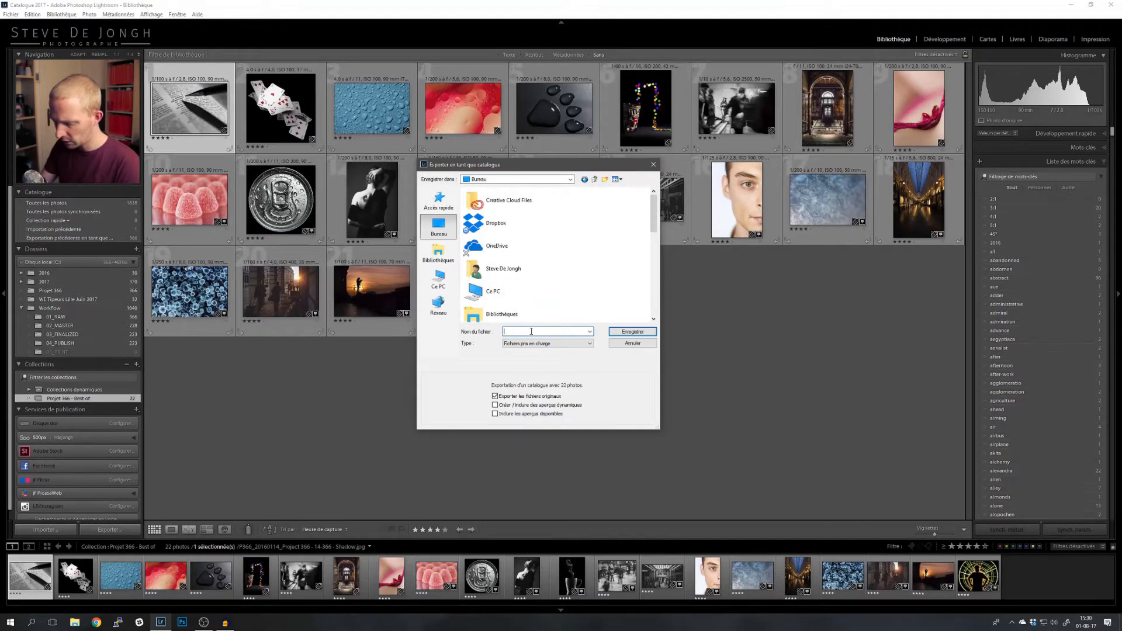
pyautogui.write('Proj')
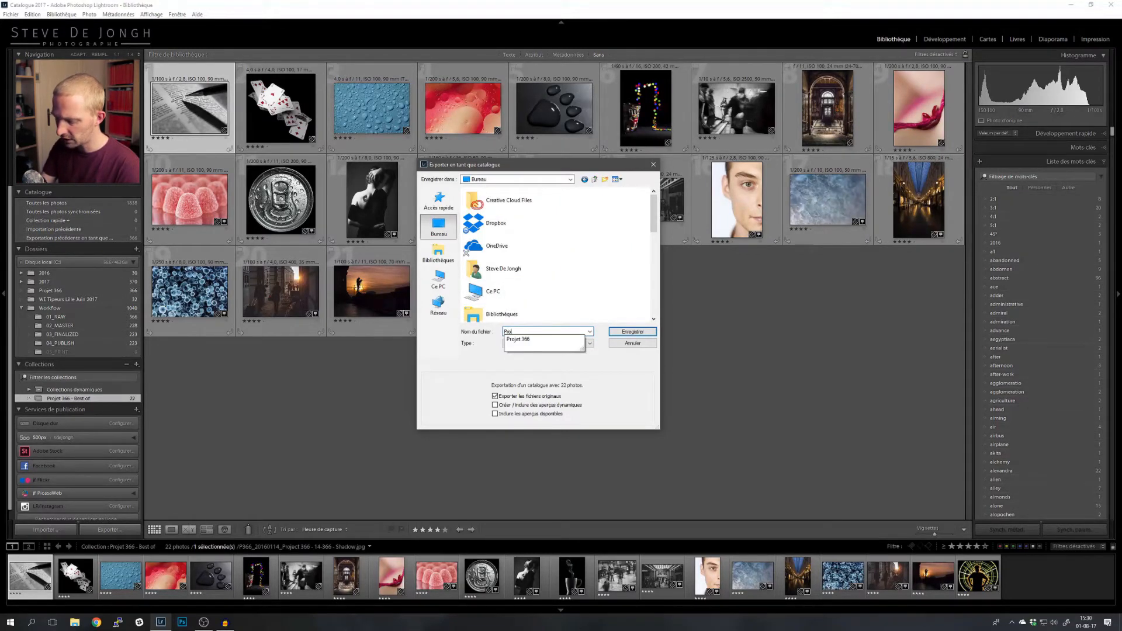
pyautogui.write('et 366 - Best of')
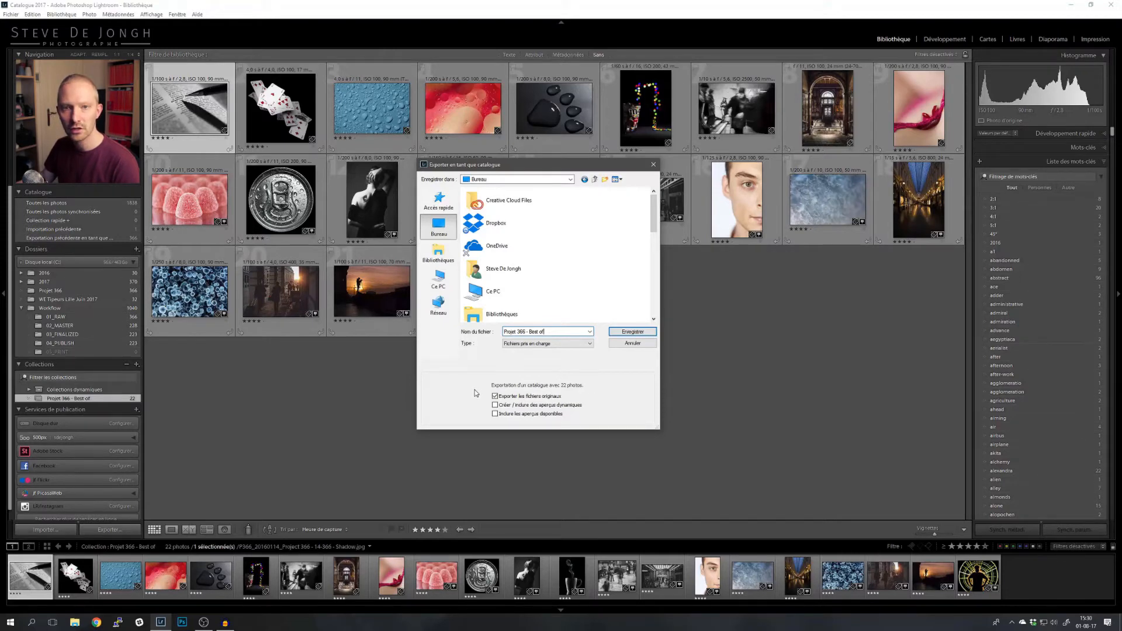
pyautogui.click(633, 332)
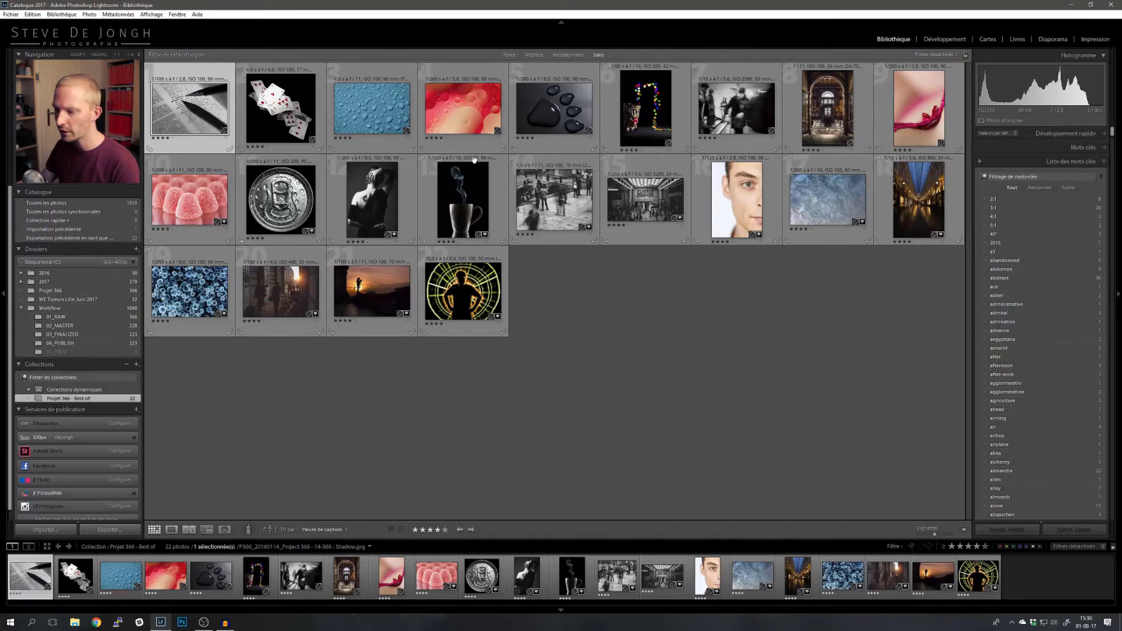
pyautogui.click(618, 333)
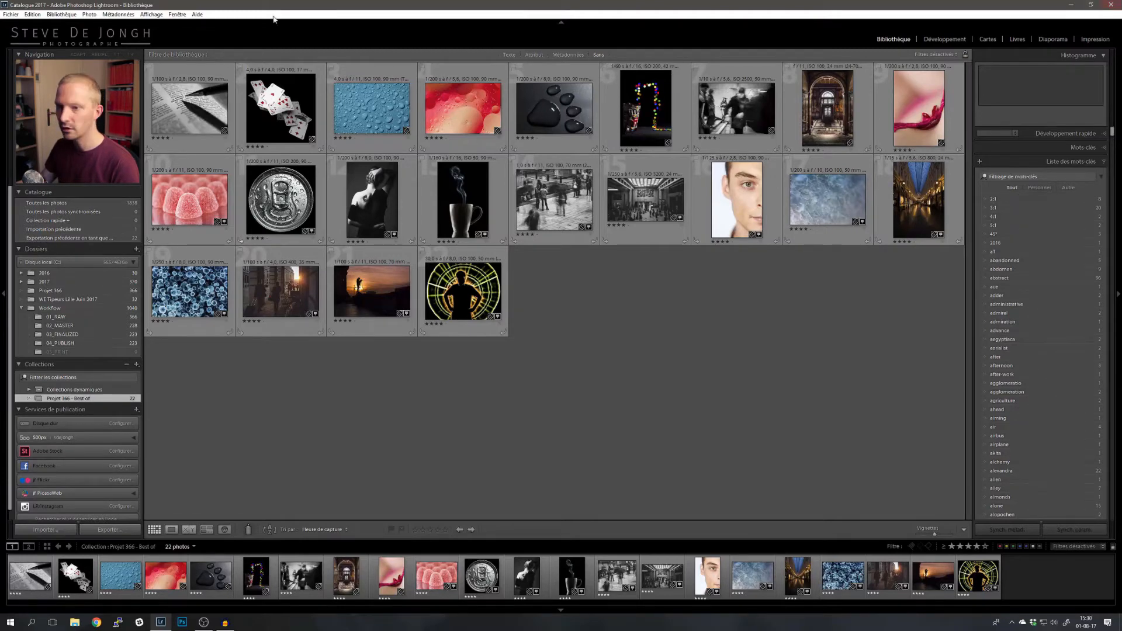
# - Open Projet 366 - Best of.lrcat from its desktop folder, skipping the backup of the current catalogue this time
pyautogui.click(9, 15)
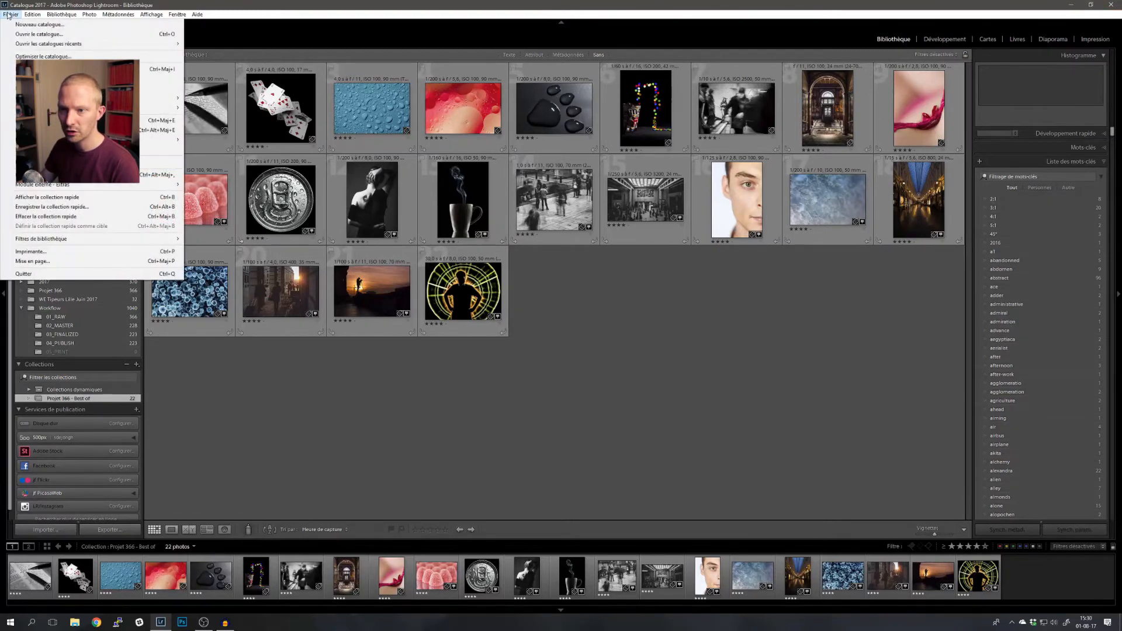
pyautogui.click(80, 35)
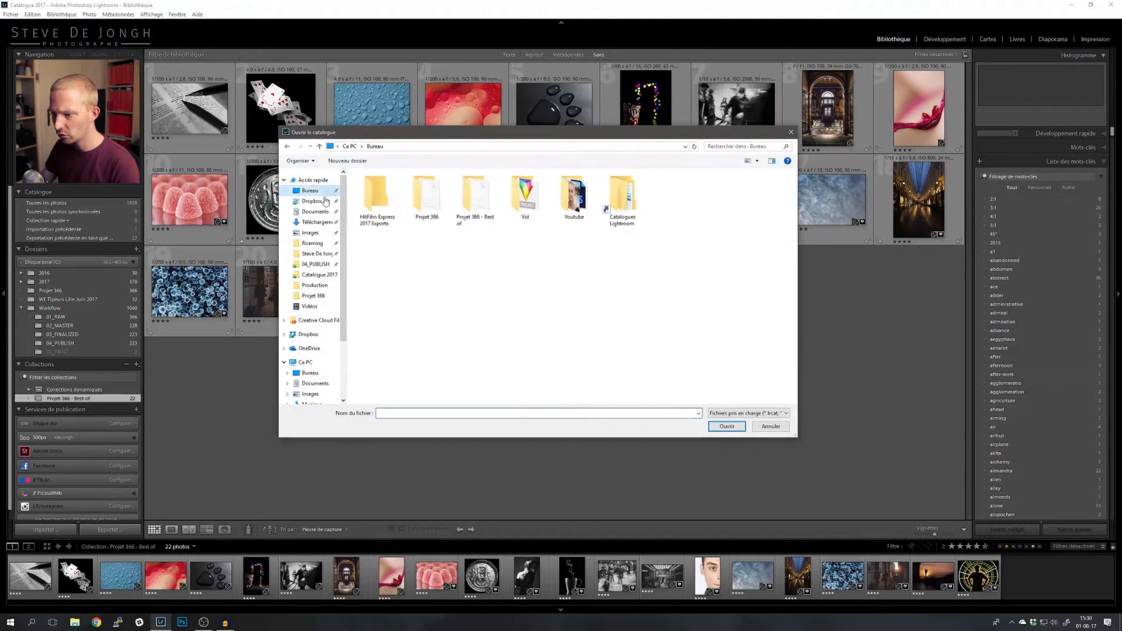
pyautogui.doubleClick(622, 195)
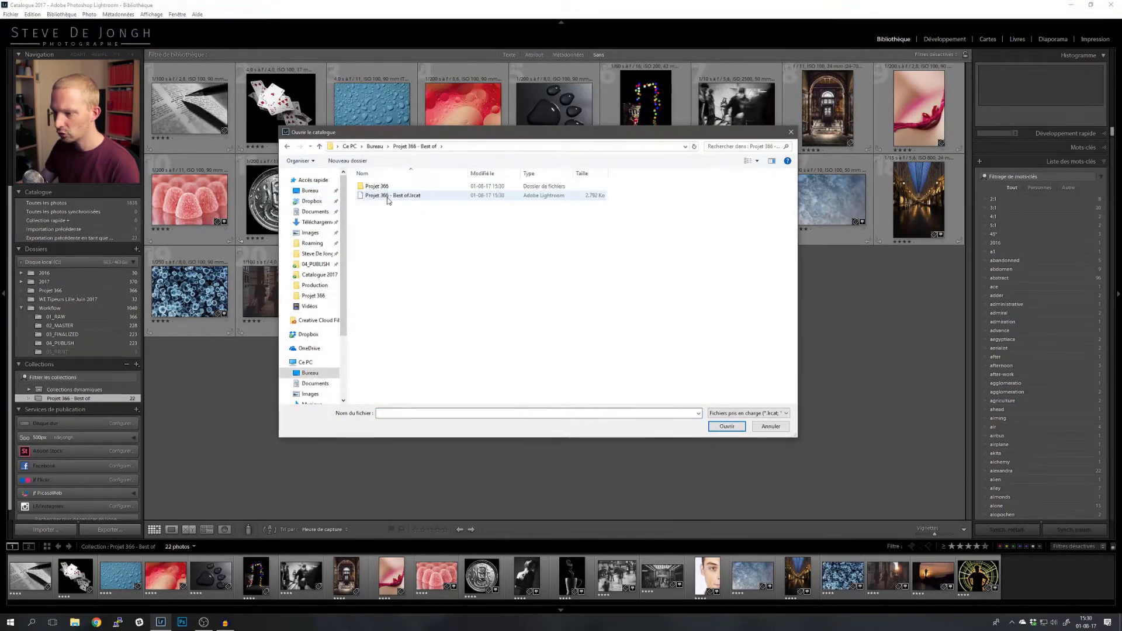
pyautogui.click(377, 146)
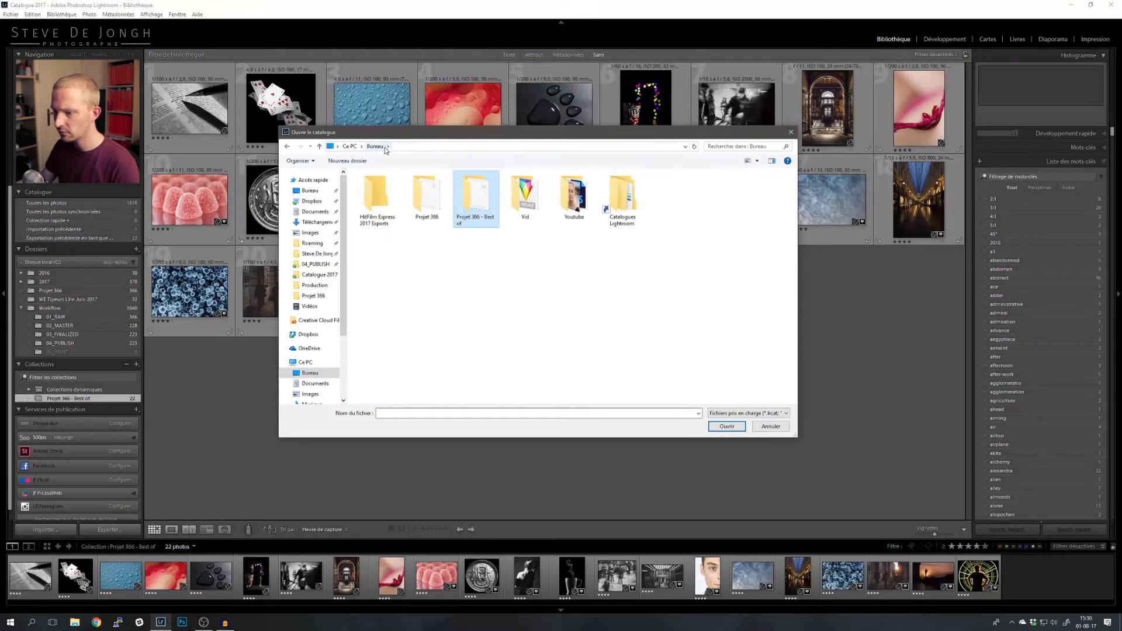
pyautogui.doubleClick(473, 197)
pyautogui.click(378, 196)
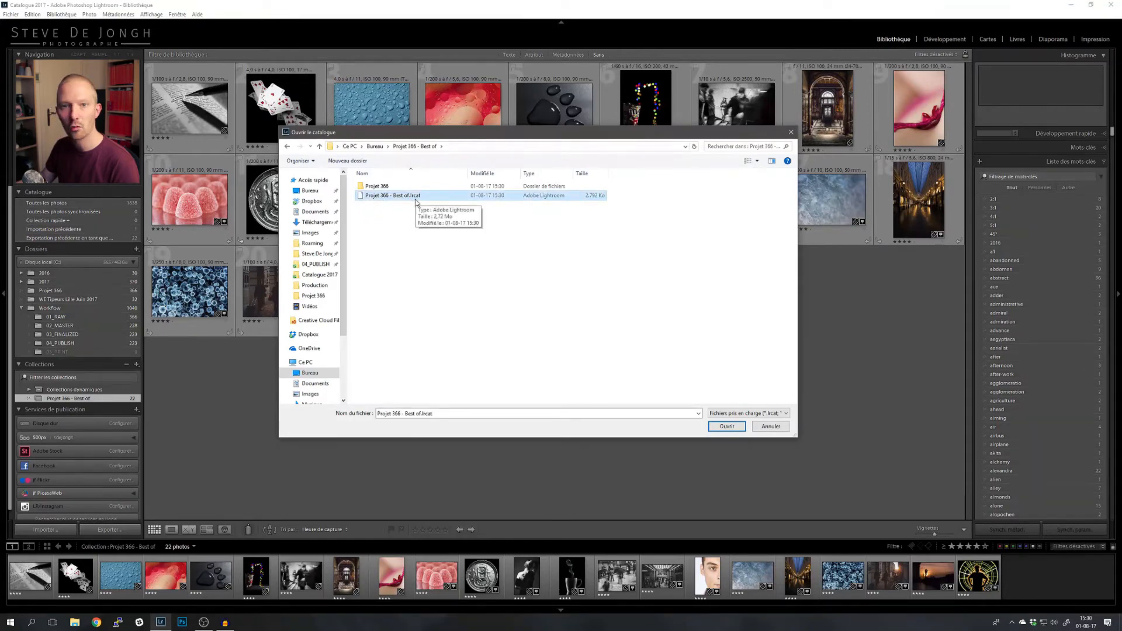
pyautogui.click(726, 426)
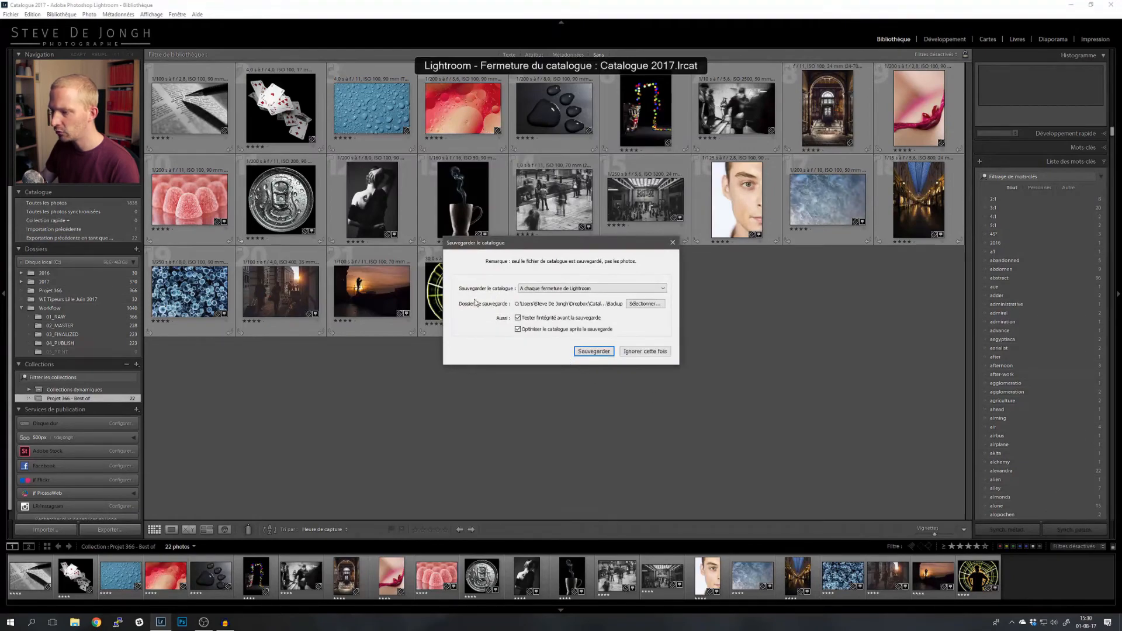
pyautogui.click(654, 353)
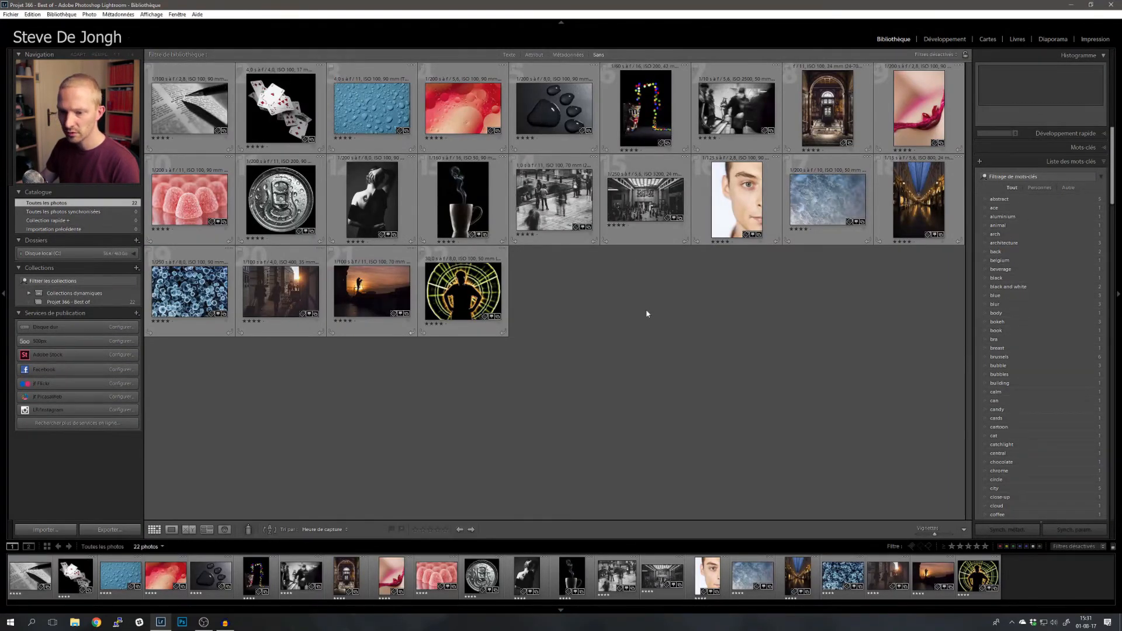
# - Display the Projet 366 - Best of collection in the exported catalogue and check the keywords of the two black-and-white station photos
pyautogui.click(70, 303)
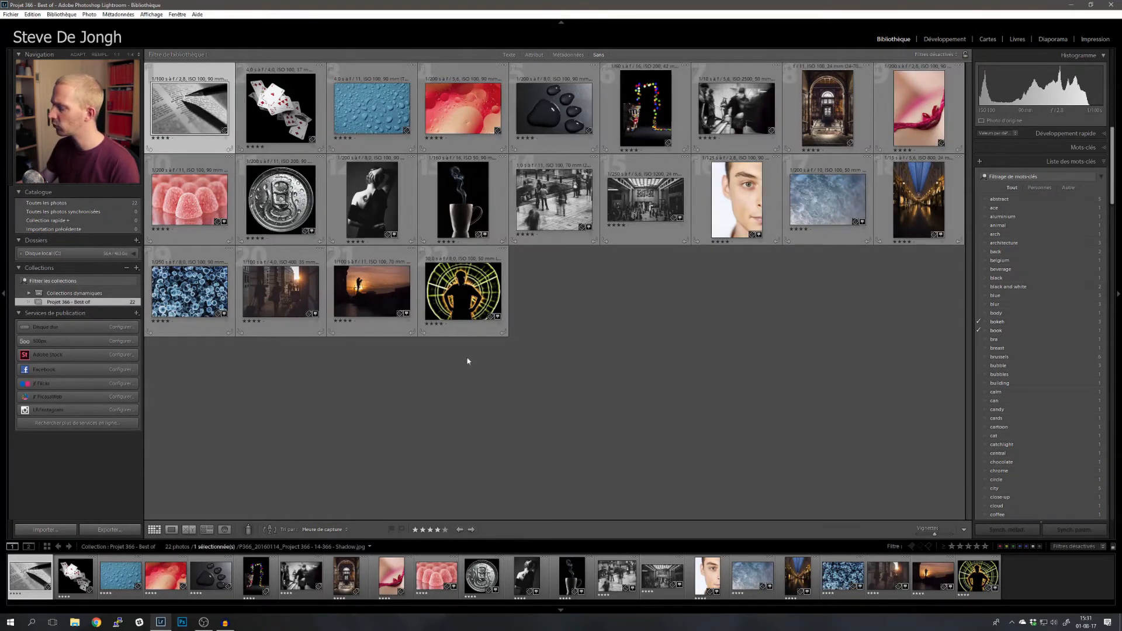
pyautogui.click(537, 380)
pyautogui.click(1066, 135)
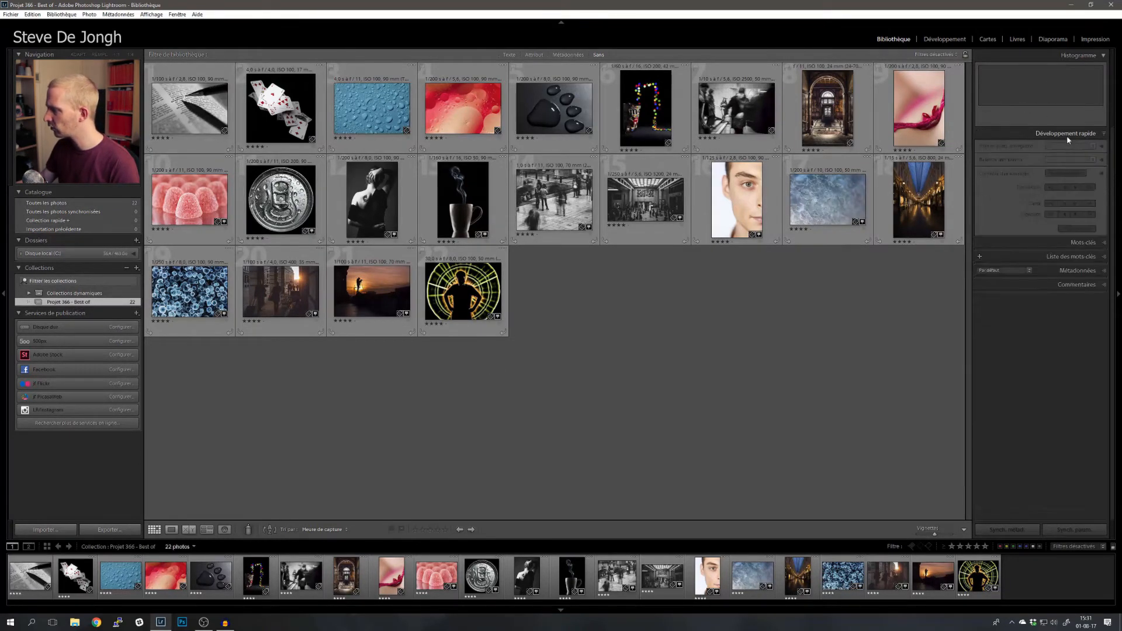
pyautogui.click(1079, 242)
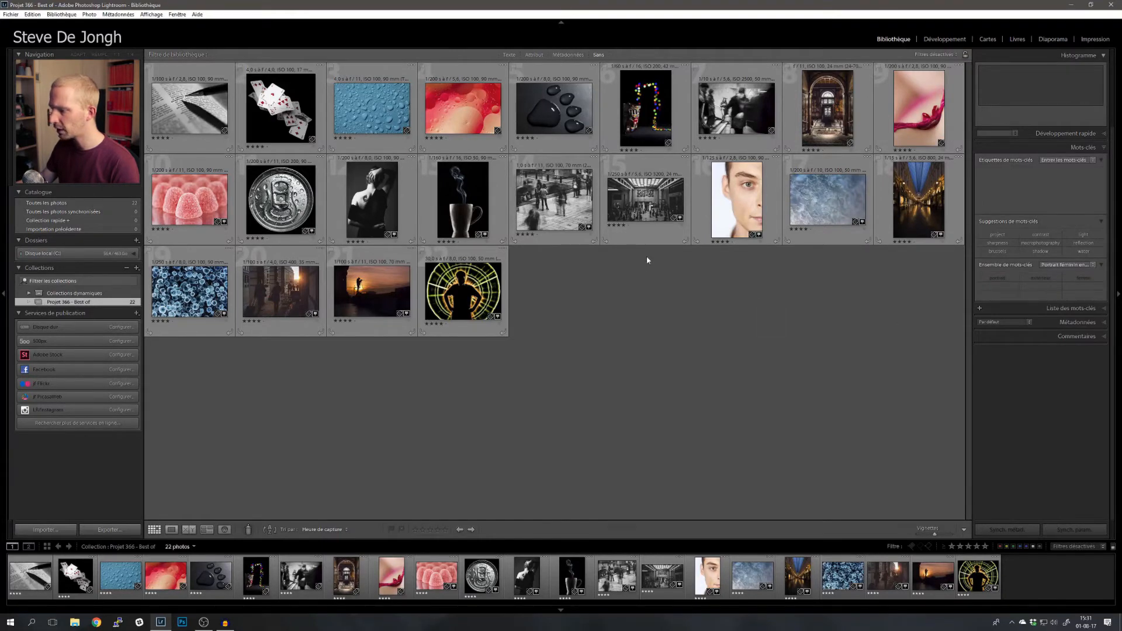
pyautogui.click(645, 201)
pyautogui.click(553, 201)
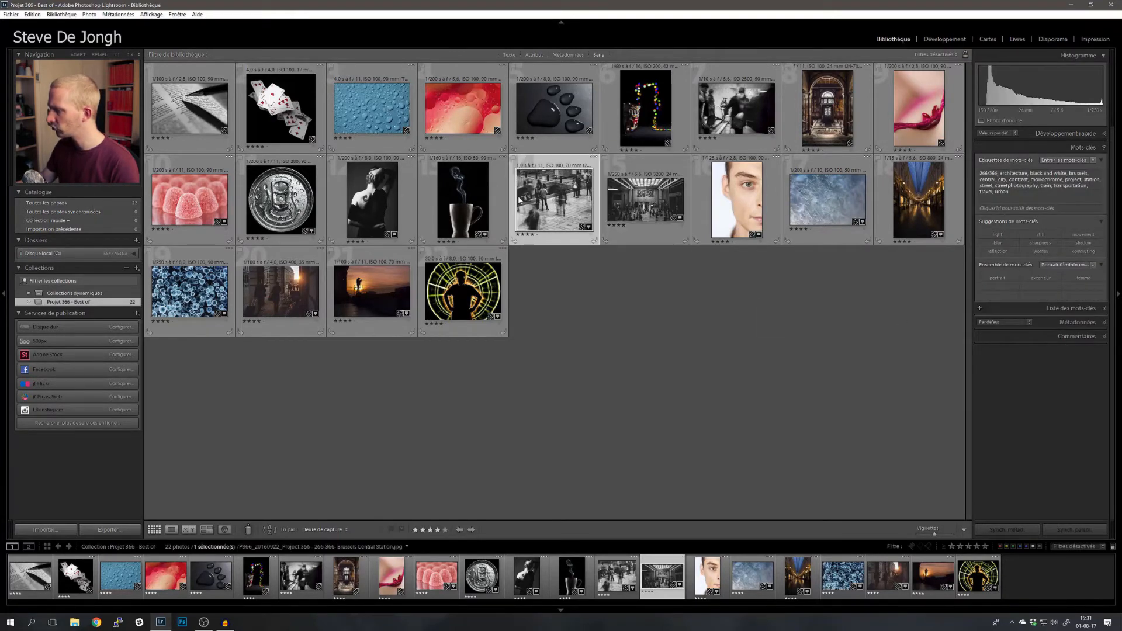
pyautogui.click(542, 301)
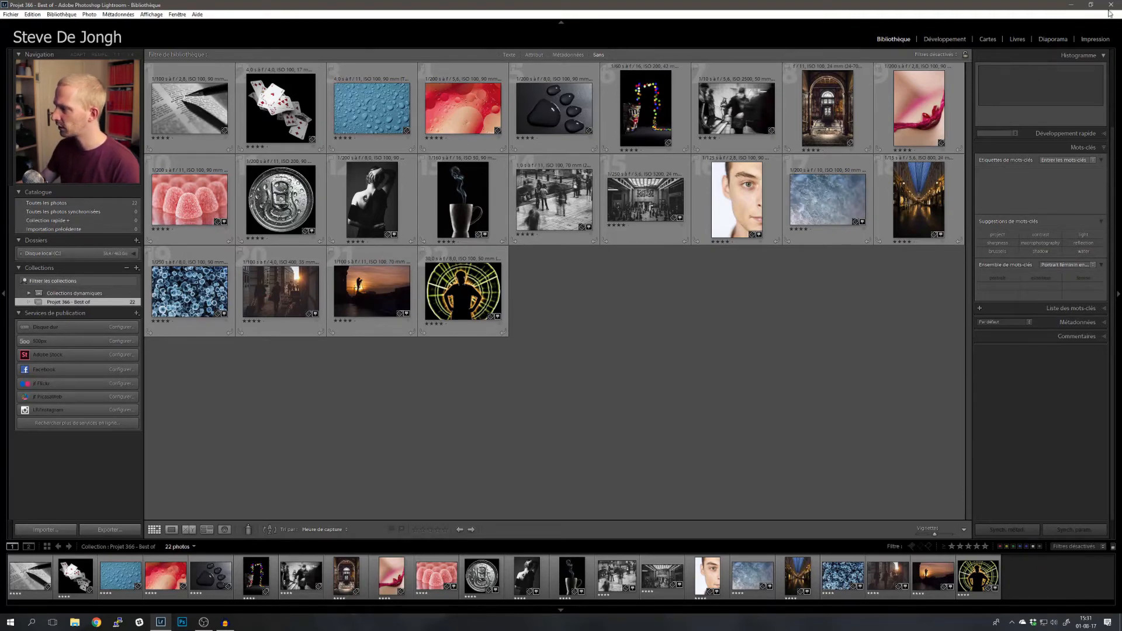
# - Open the recent catalogue Catalogue Youtube.lrcat and display all photos of its WORKFLOW folder with none selected
pyautogui.click(10, 14)
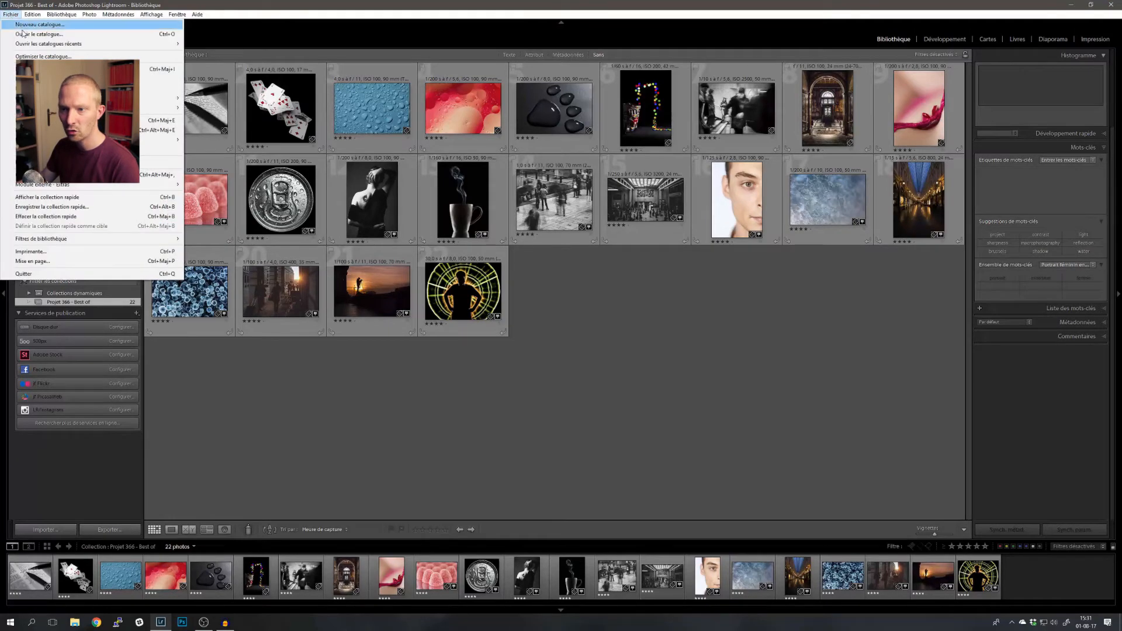
pyautogui.moveTo(26, 43)
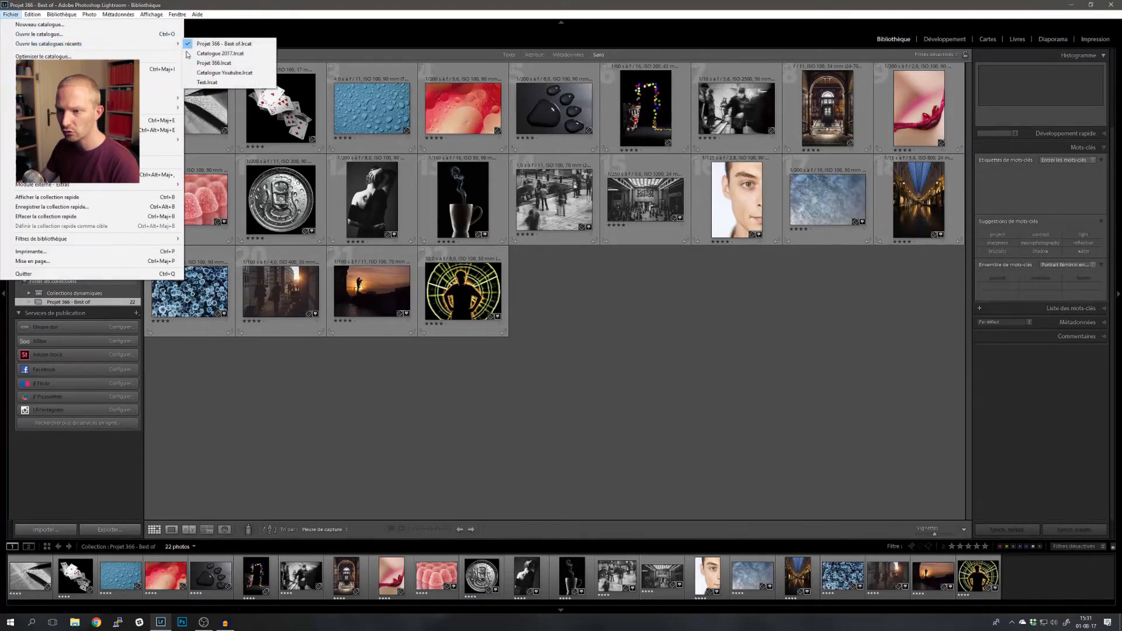
pyautogui.click(260, 64)
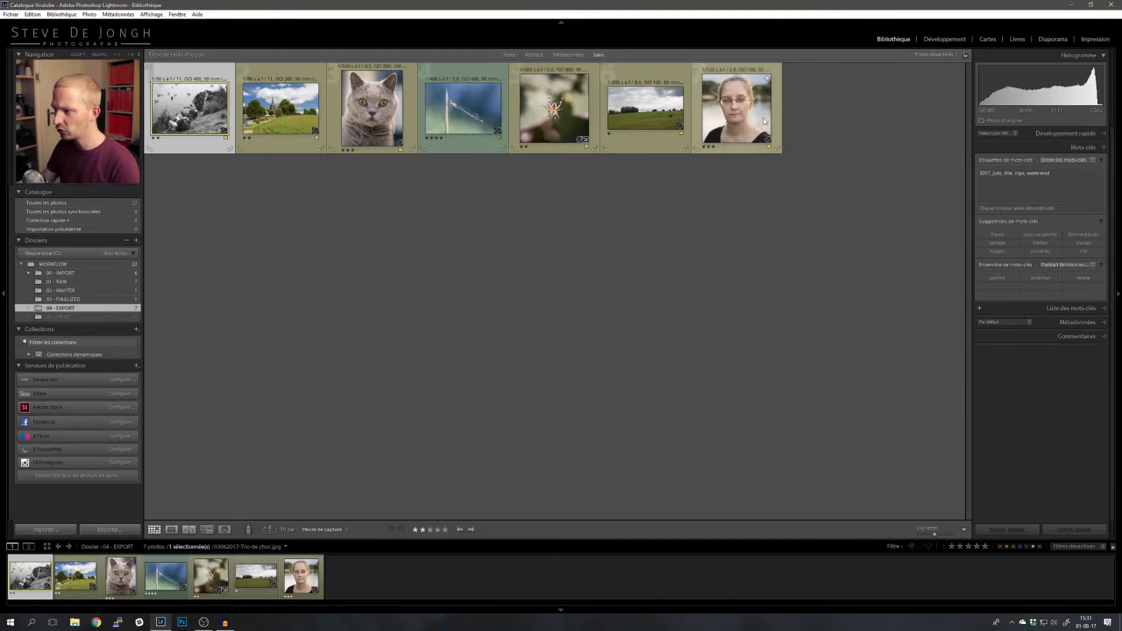
pyautogui.click(53, 264)
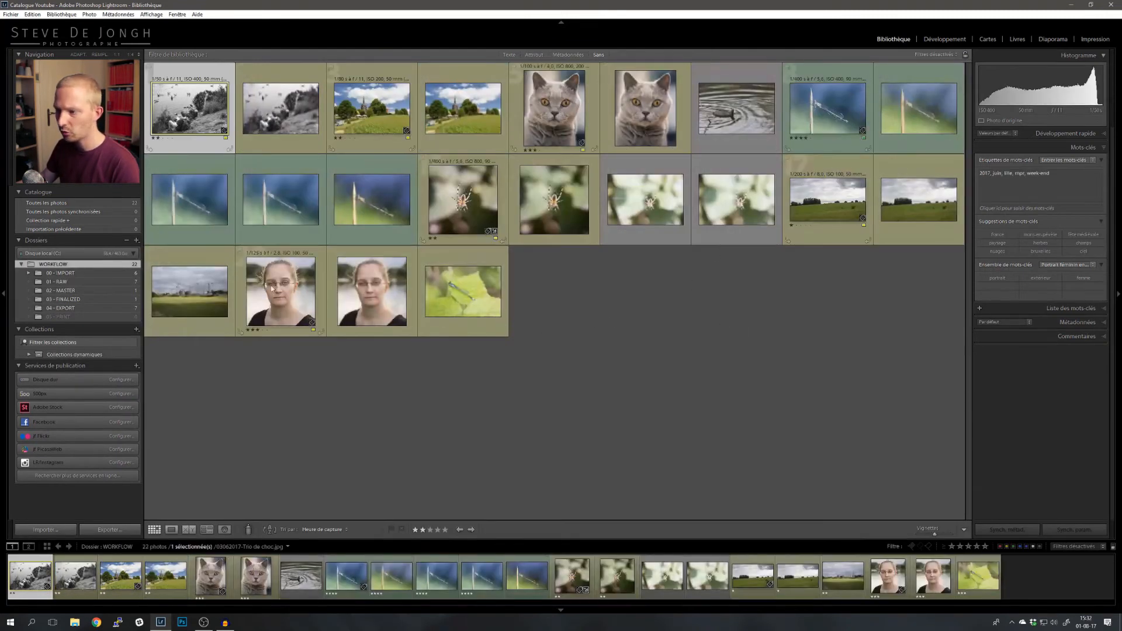
pyautogui.click(742, 397)
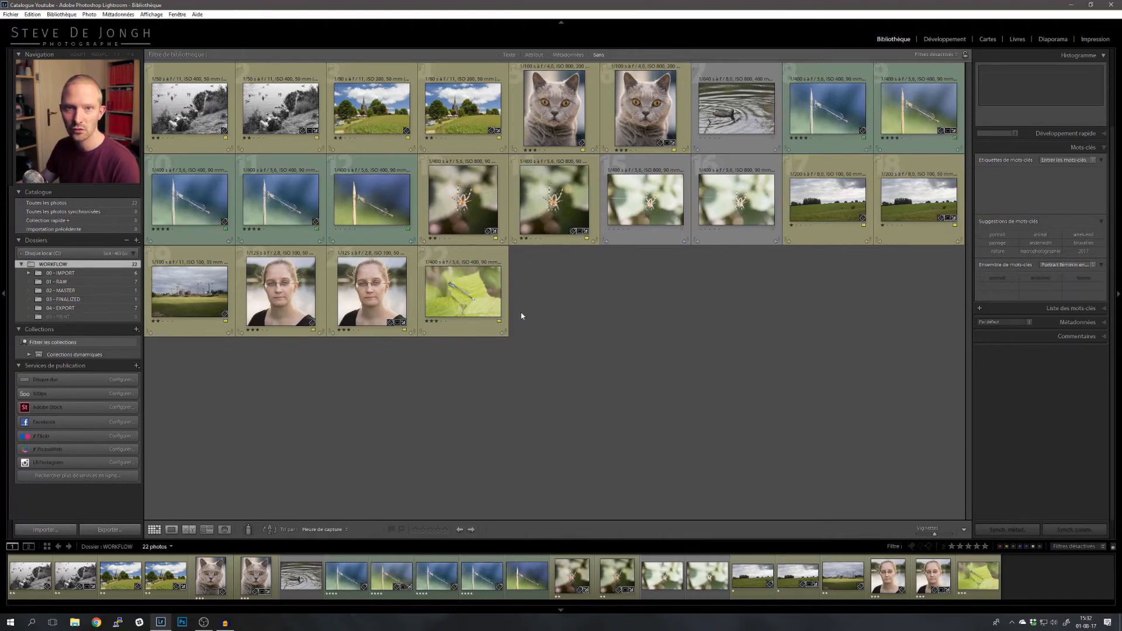
# - Start an import from another catalogue, choosing Projet 366 - Best of.lrcat in its desktop folder as the source
pyautogui.click(10, 15)
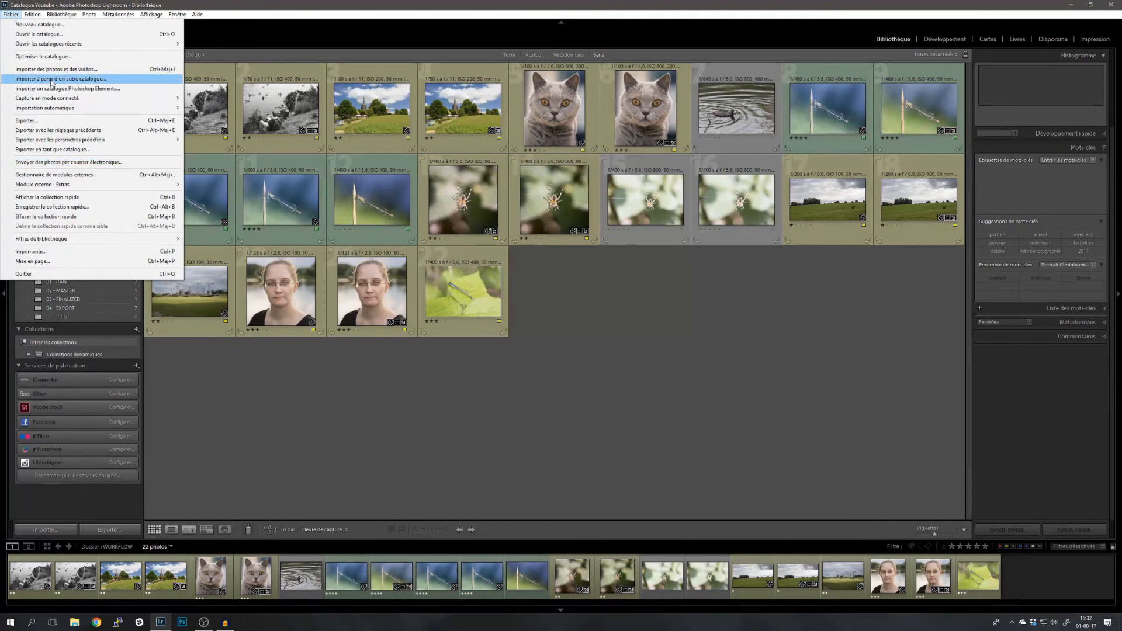
pyautogui.click(51, 80)
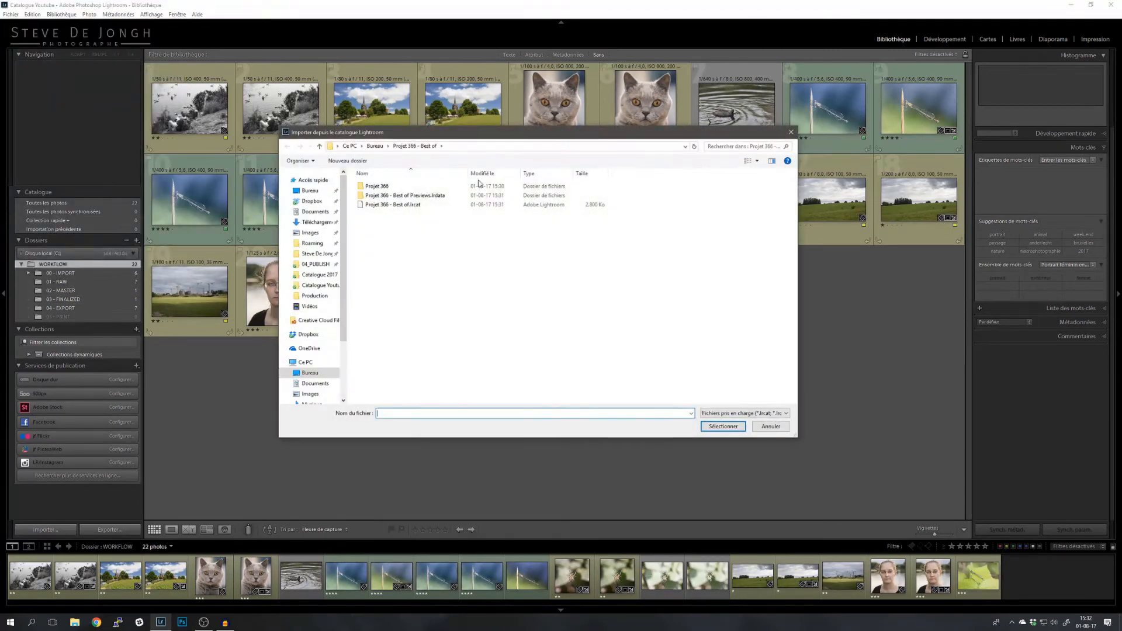
pyautogui.click(374, 146)
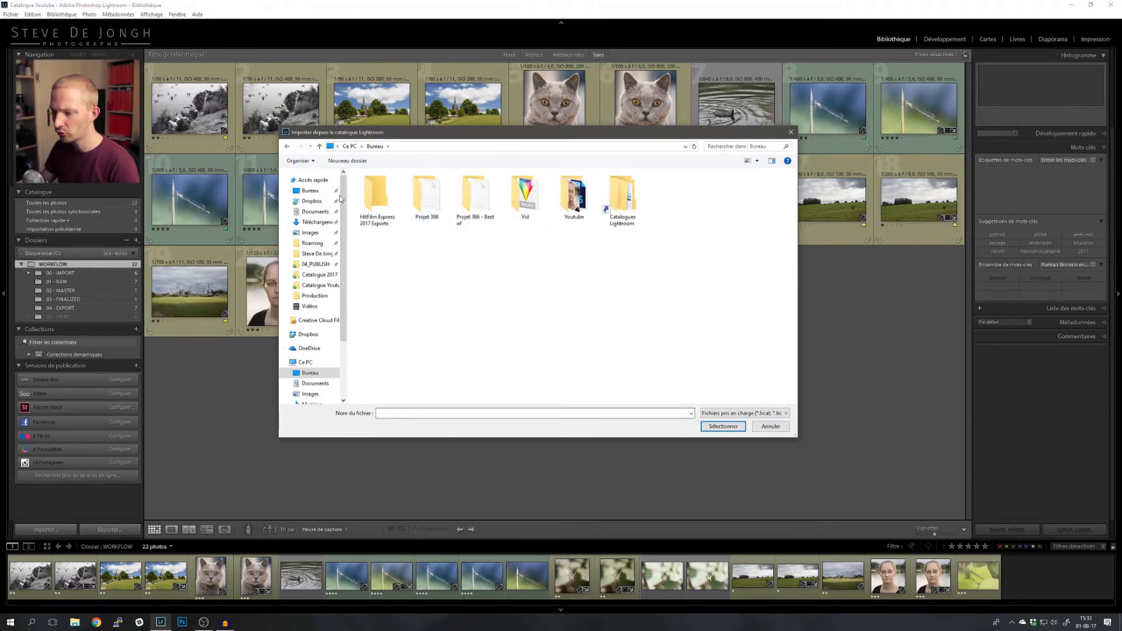
pyautogui.click(475, 205)
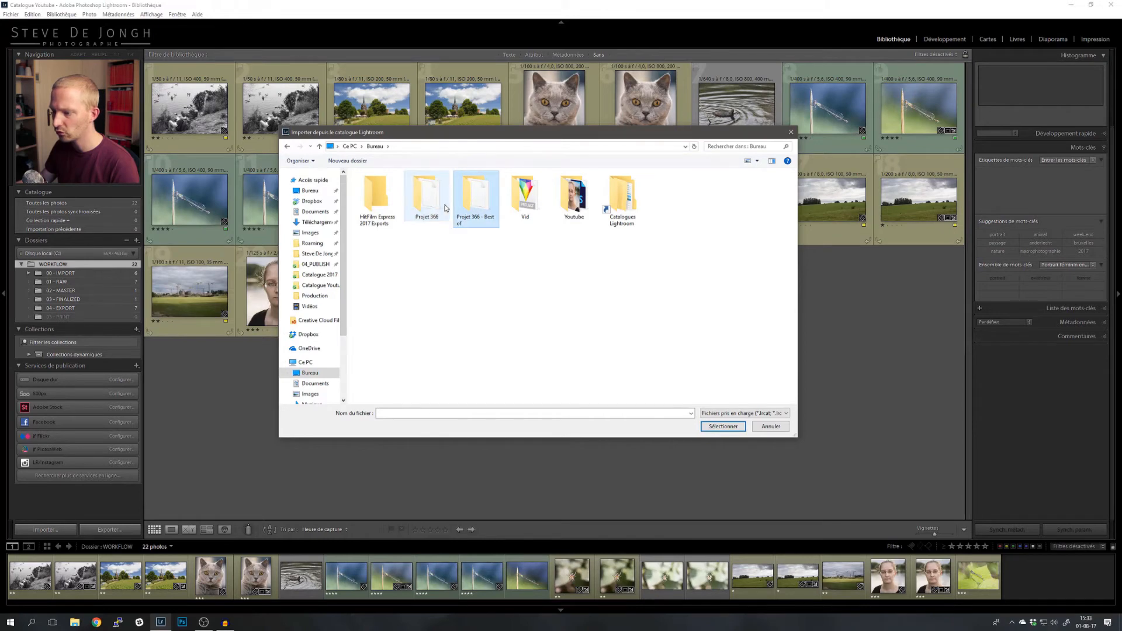
pyautogui.click(433, 204)
pyautogui.click(483, 201)
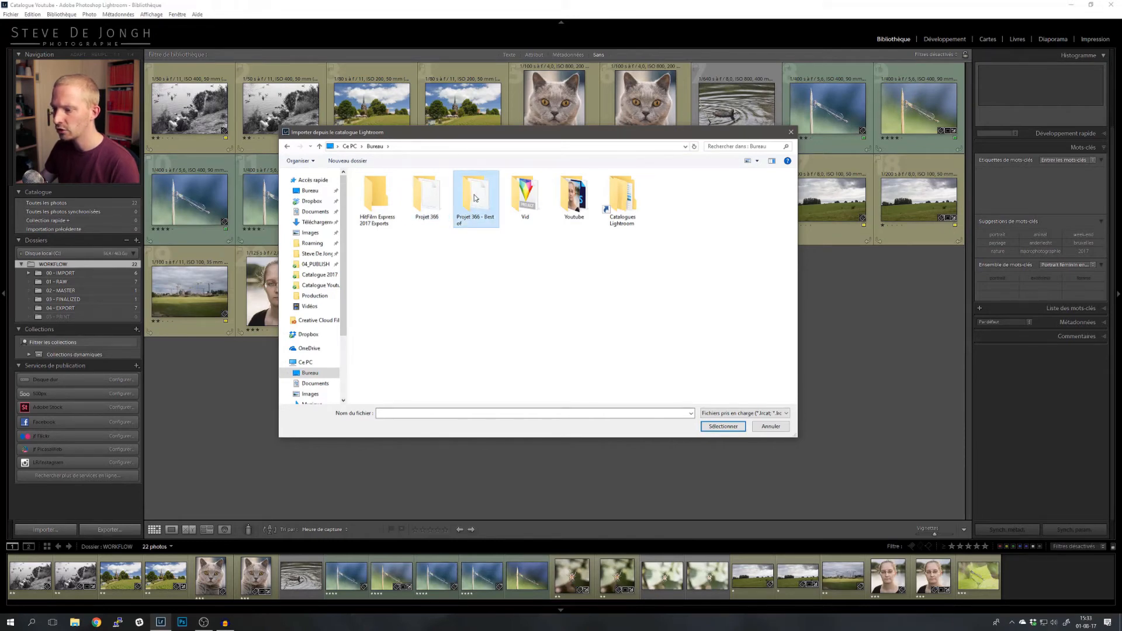
pyautogui.doubleClick(475, 198)
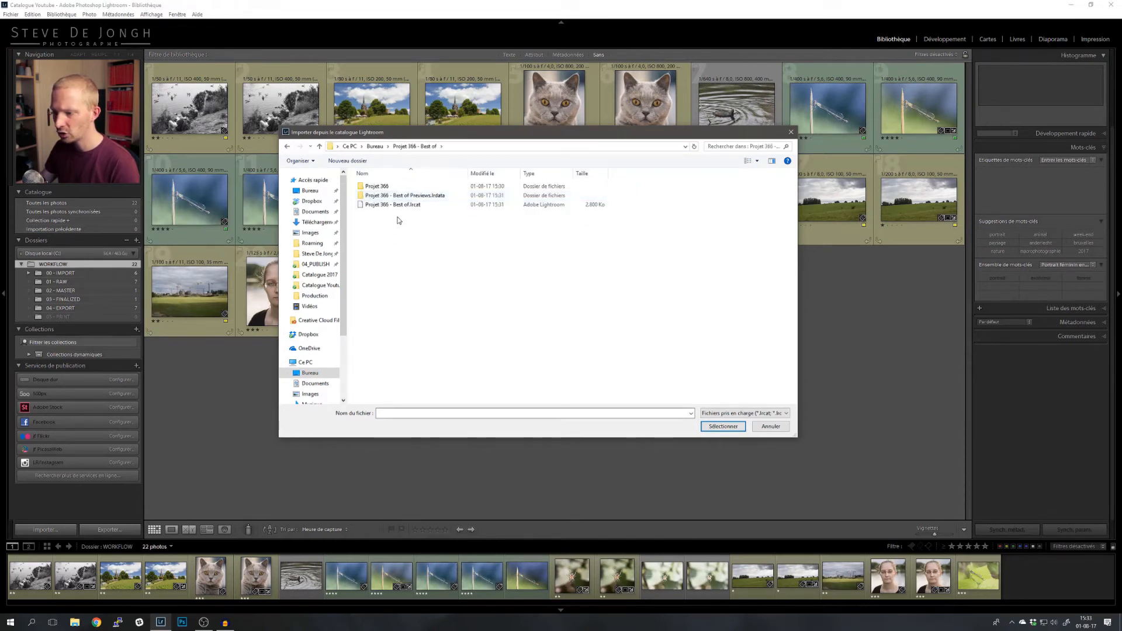
pyautogui.click(407, 206)
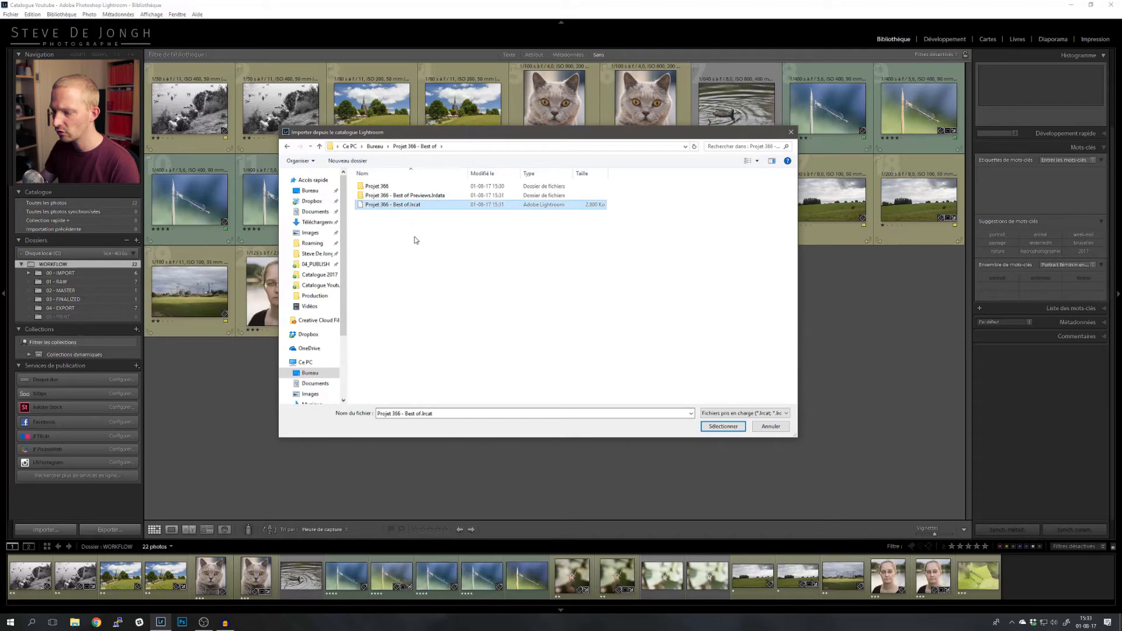
pyautogui.click(724, 427)
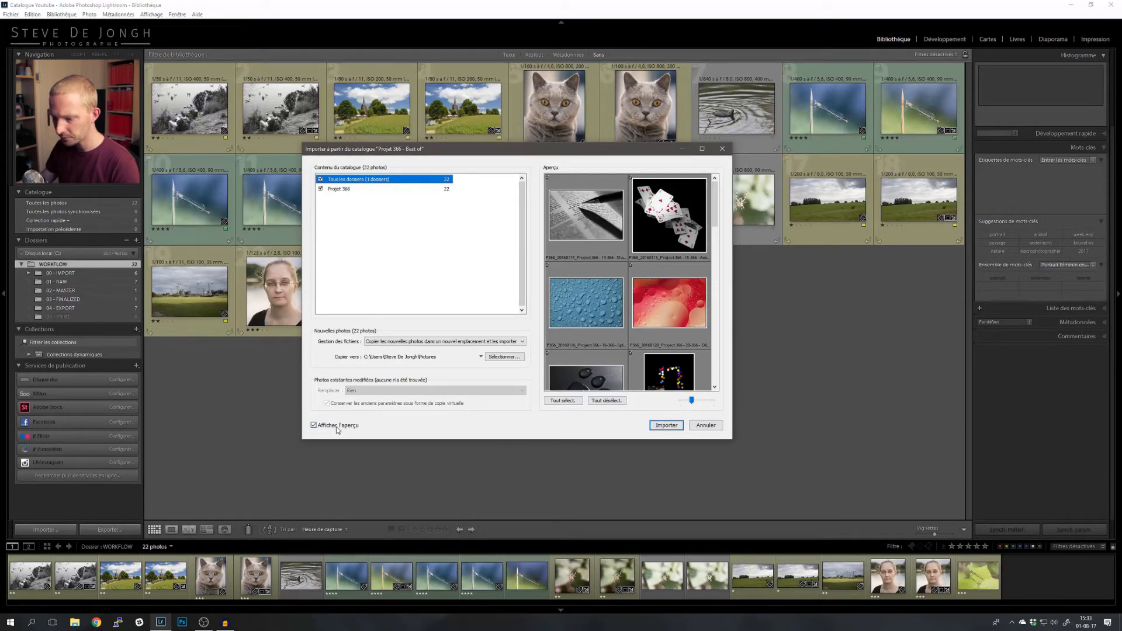
# - Toggle the import preview off and on, and look through the thumbnails of the photos offered for import
pyautogui.click(314, 425)
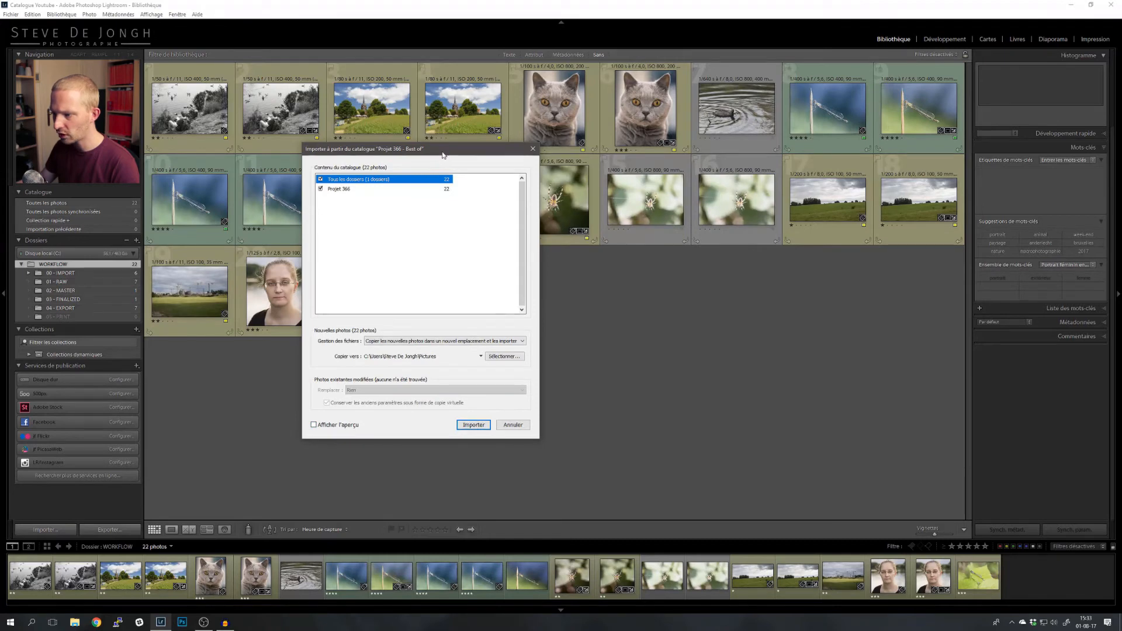
pyautogui.moveTo(443, 156); pyautogui.dragTo(562, 129)
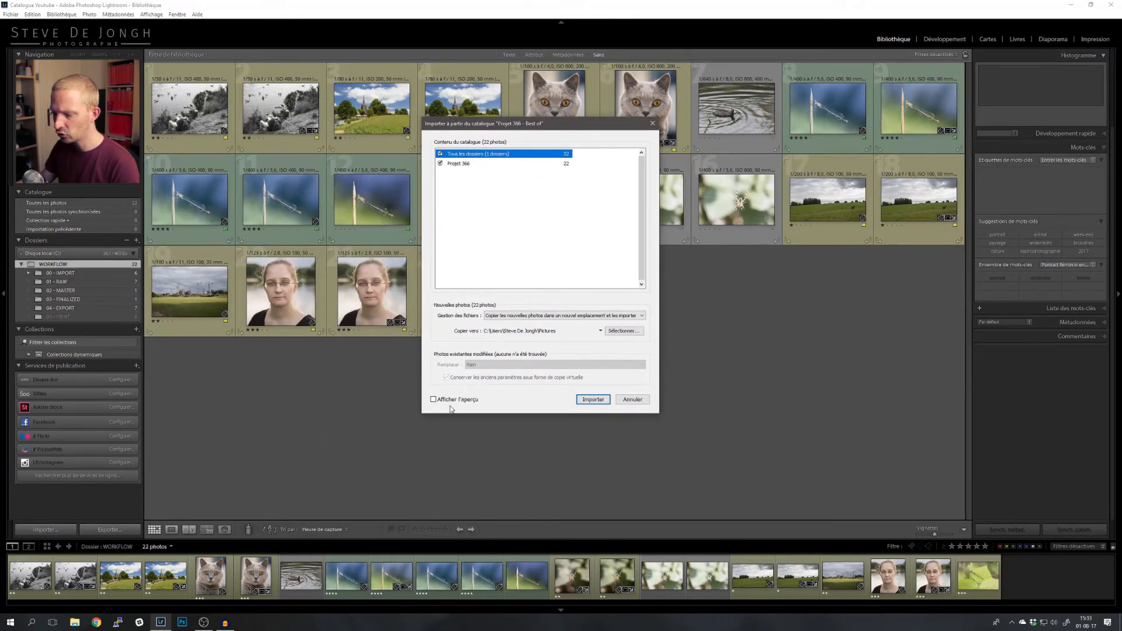
pyautogui.click(433, 399)
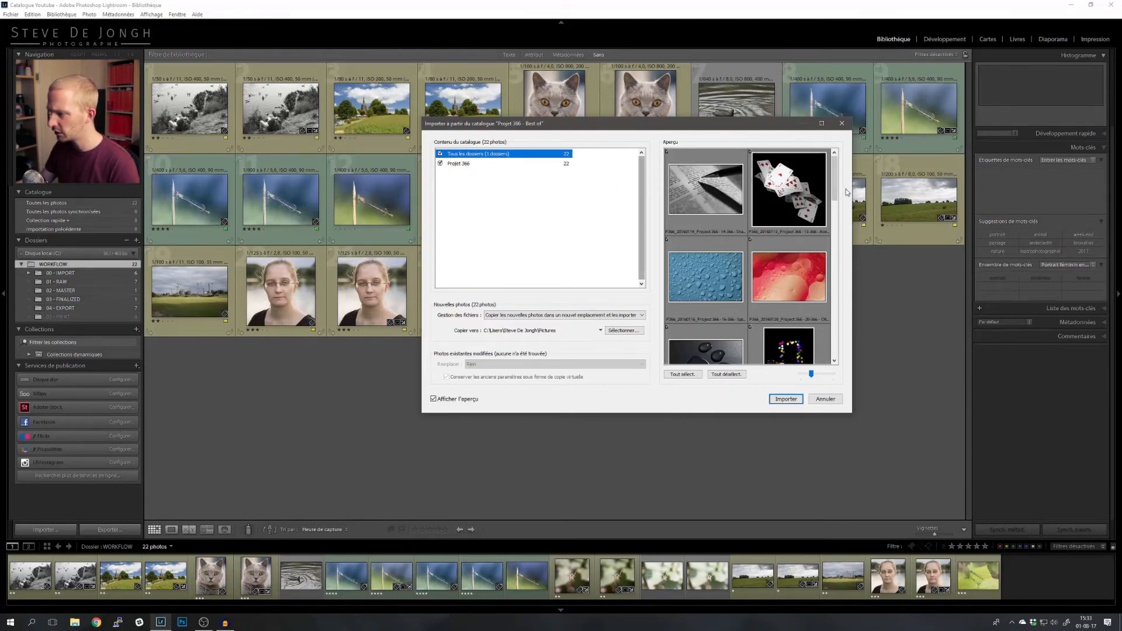
pyautogui.moveTo(834, 178); pyautogui.dragTo(830, 264)
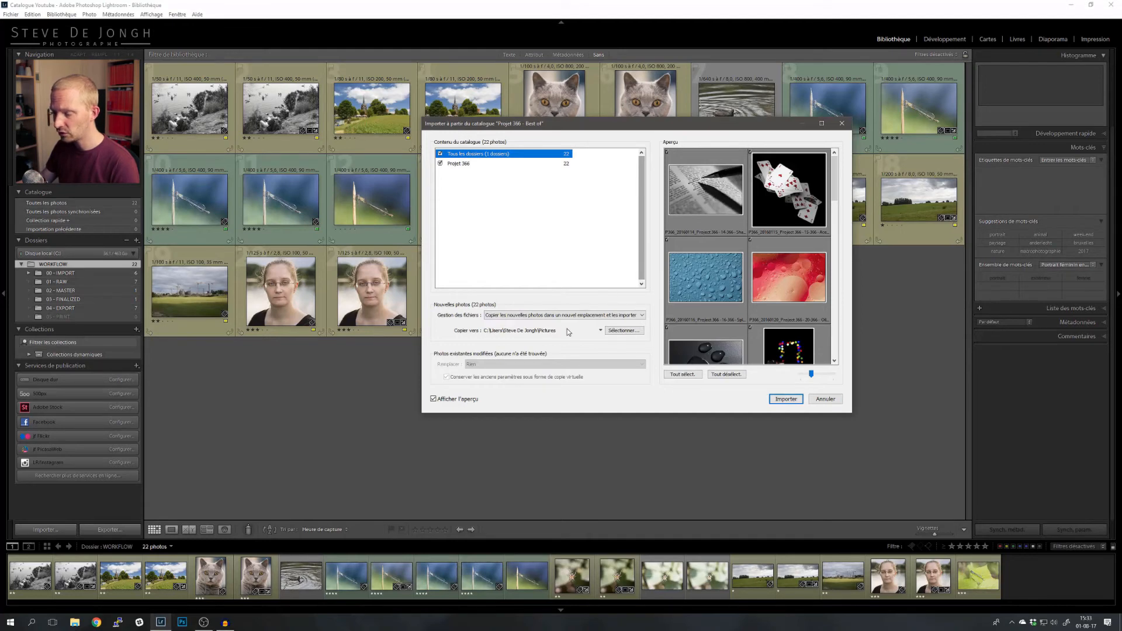
# - Try the file handling option that adds new photos without moving them, and return to copying them to a new location
pyautogui.click(518, 316)
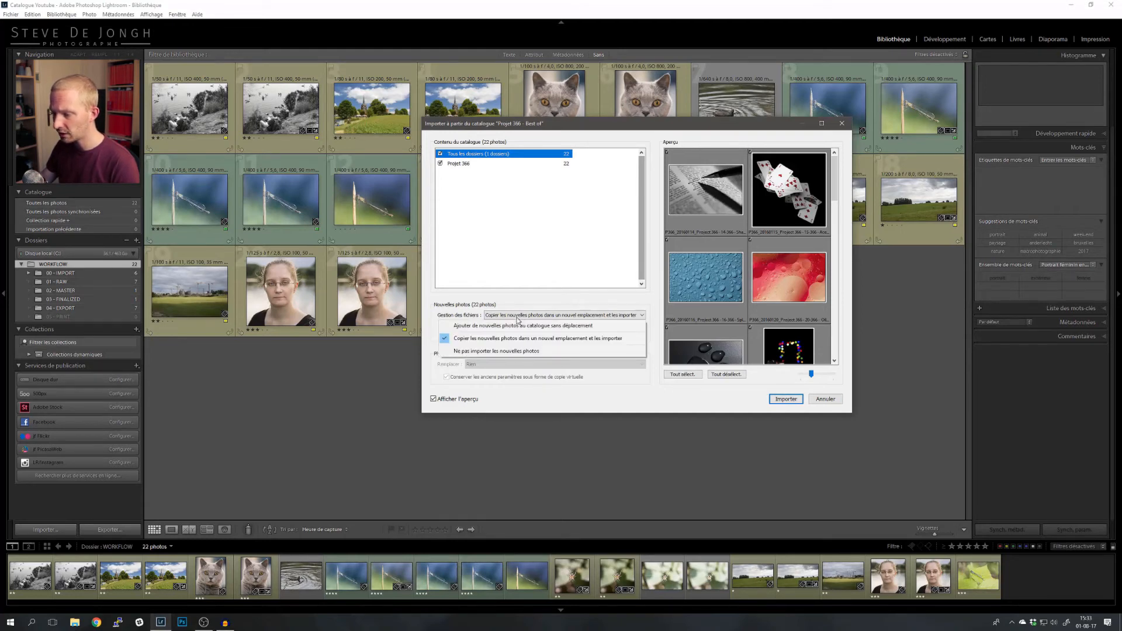
pyautogui.click(519, 326)
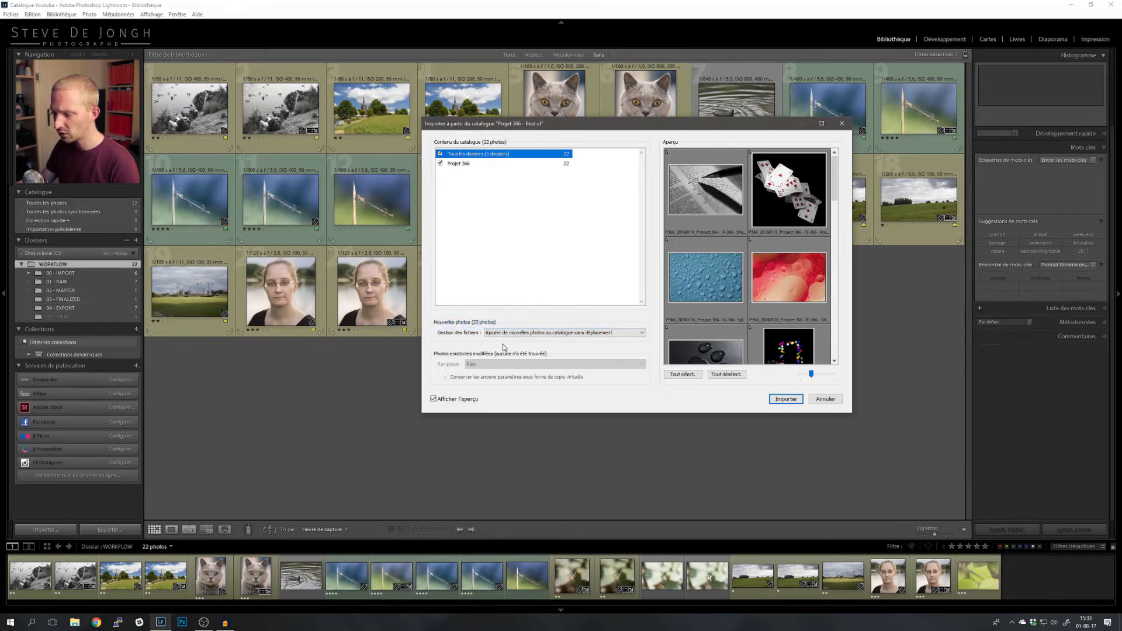
pyautogui.click(580, 333)
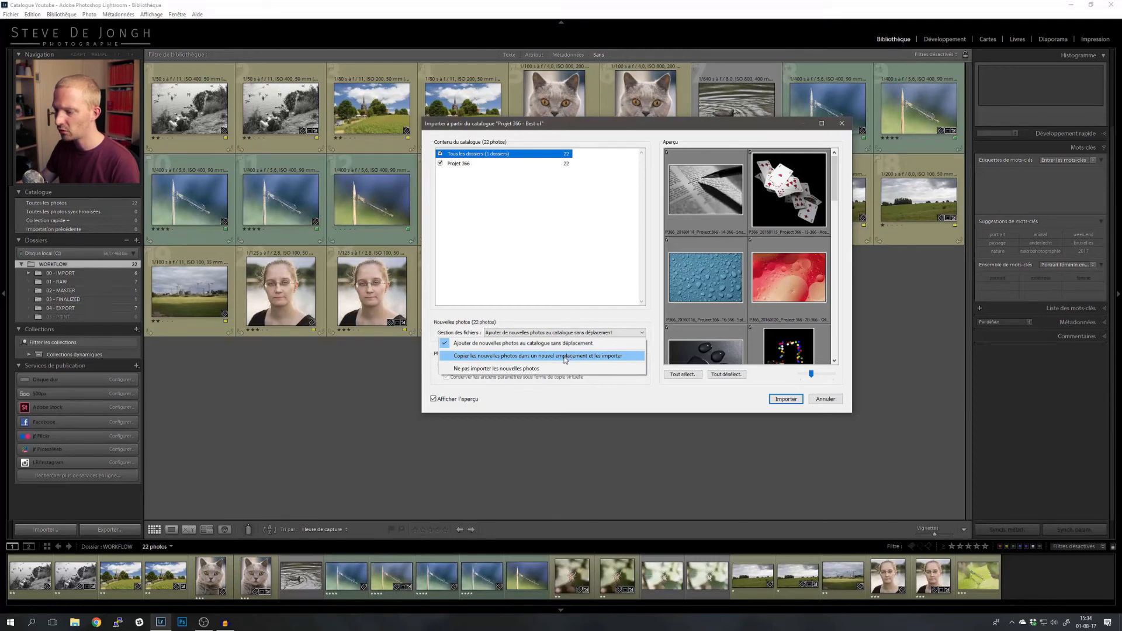
pyautogui.click(565, 356)
# - While choosing the copy destination, create a folder named "Fusion" inside Dropbox > Catalogues Lightroom > Catalogue Youtube
pyautogui.click(623, 331)
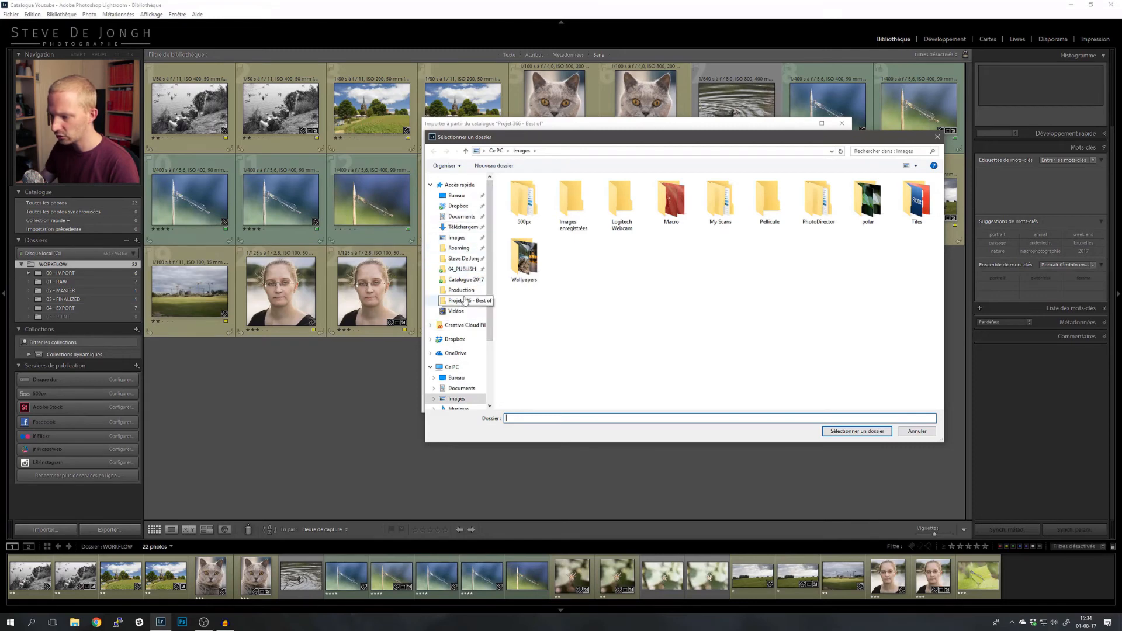
pyautogui.click(459, 206)
pyautogui.doubleClick(552, 209)
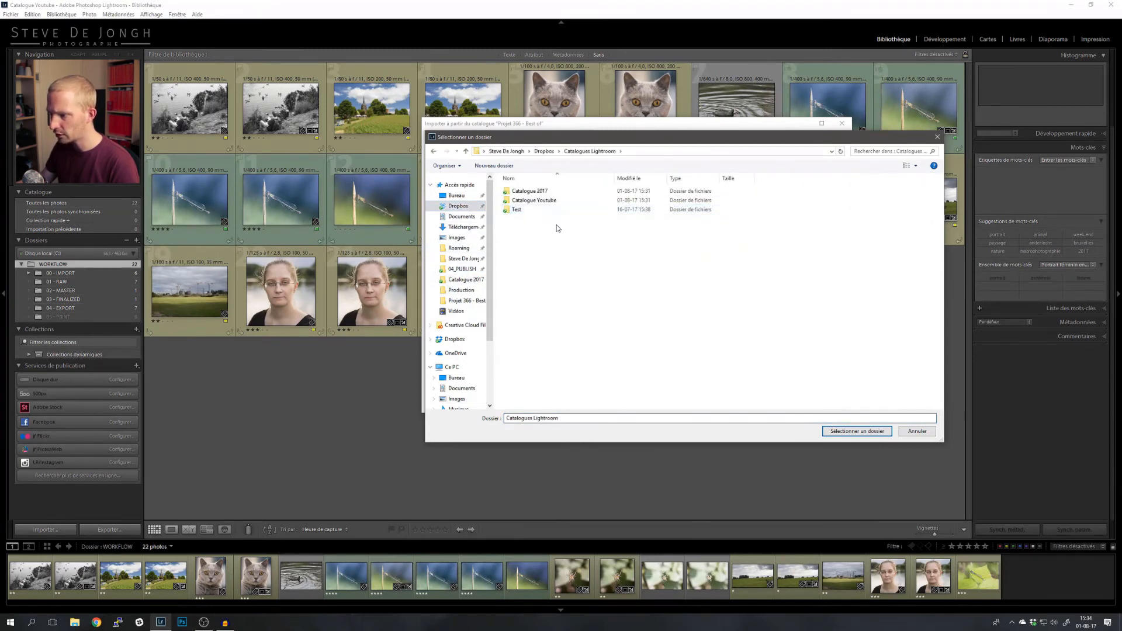
pyautogui.doubleClick(558, 202)
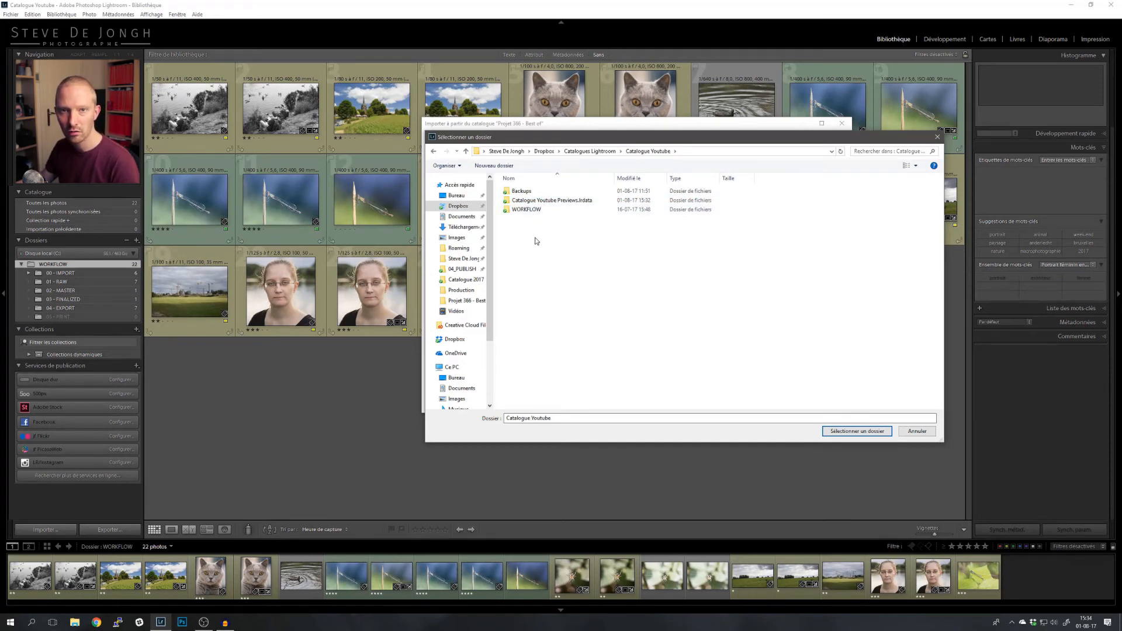
pyautogui.rightClick(534, 233)
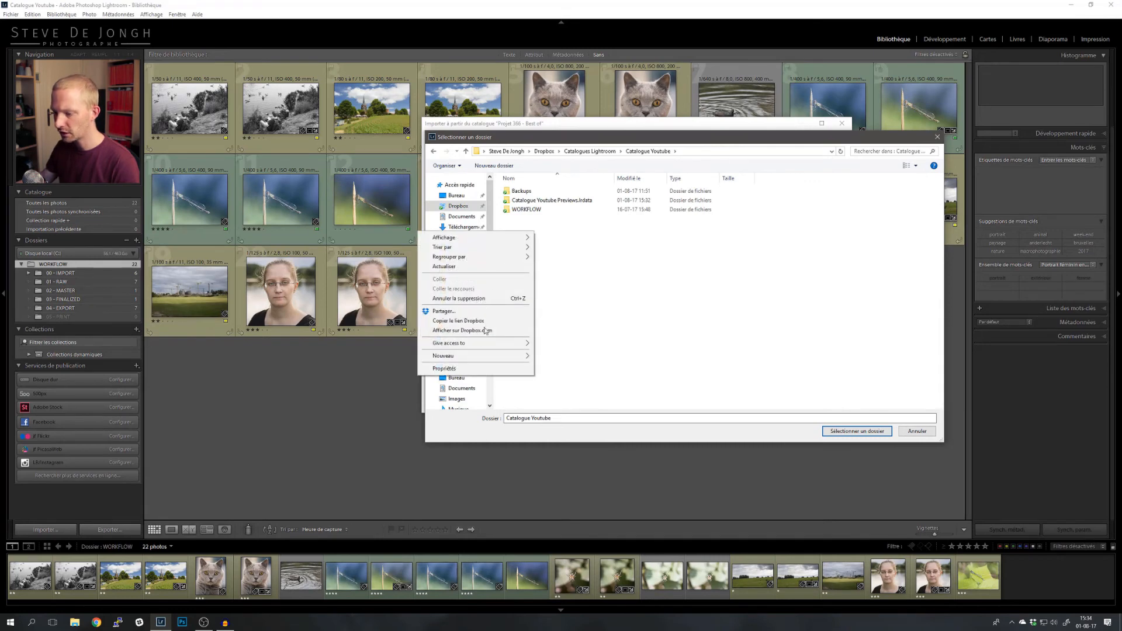
pyautogui.moveTo(474, 355)
pyautogui.click(403, 358)
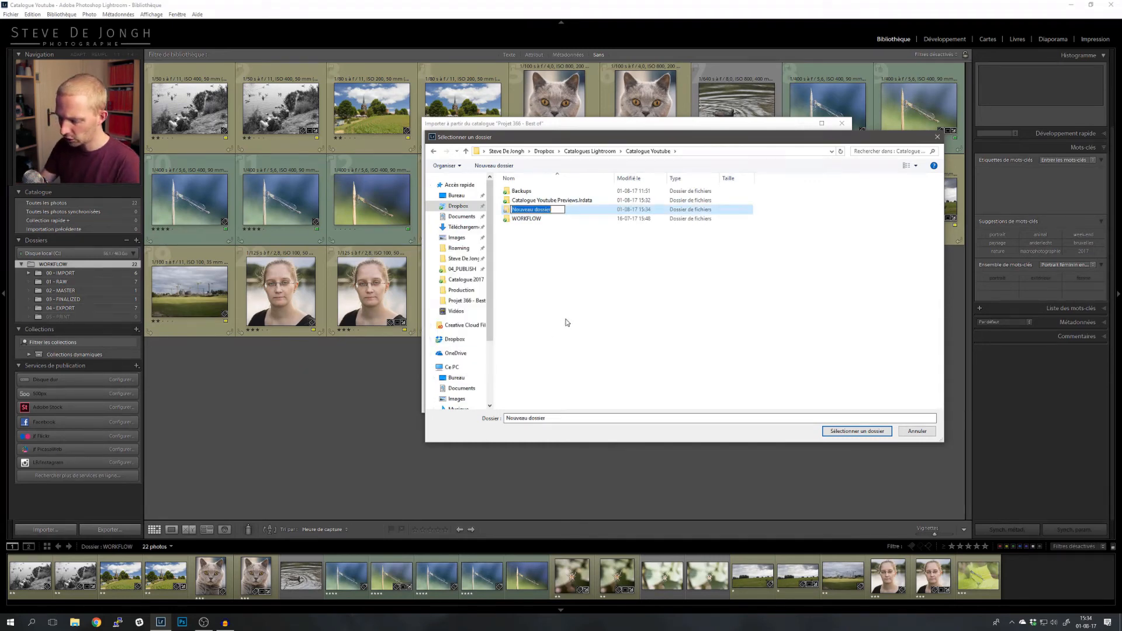
pyautogui.write('Fusion')
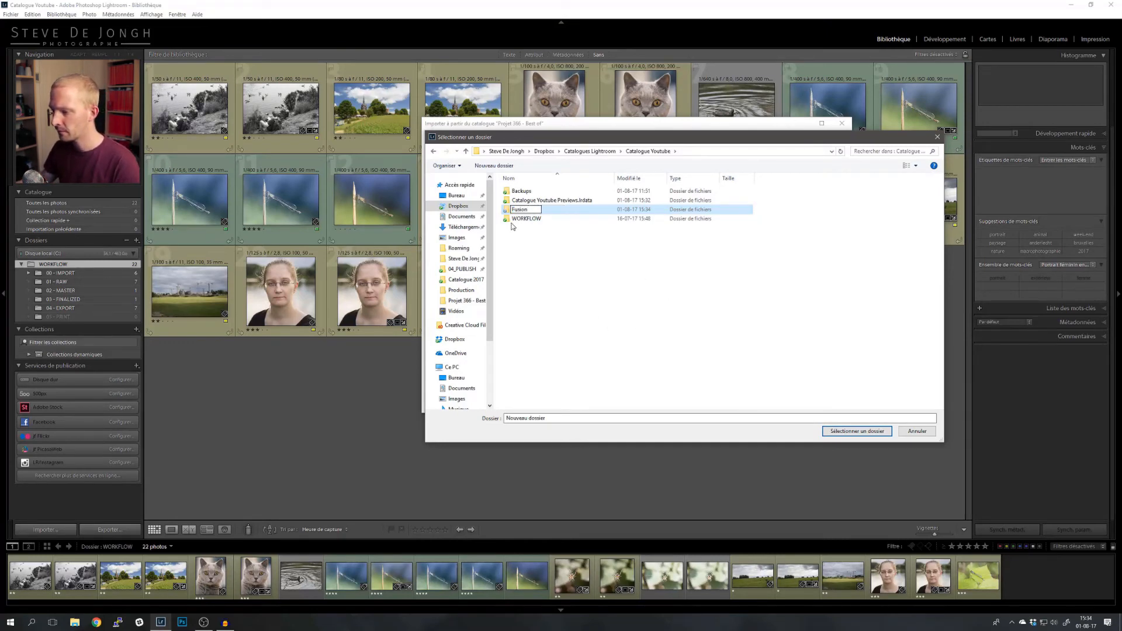
pyautogui.press('Return')
pyautogui.press('Return')
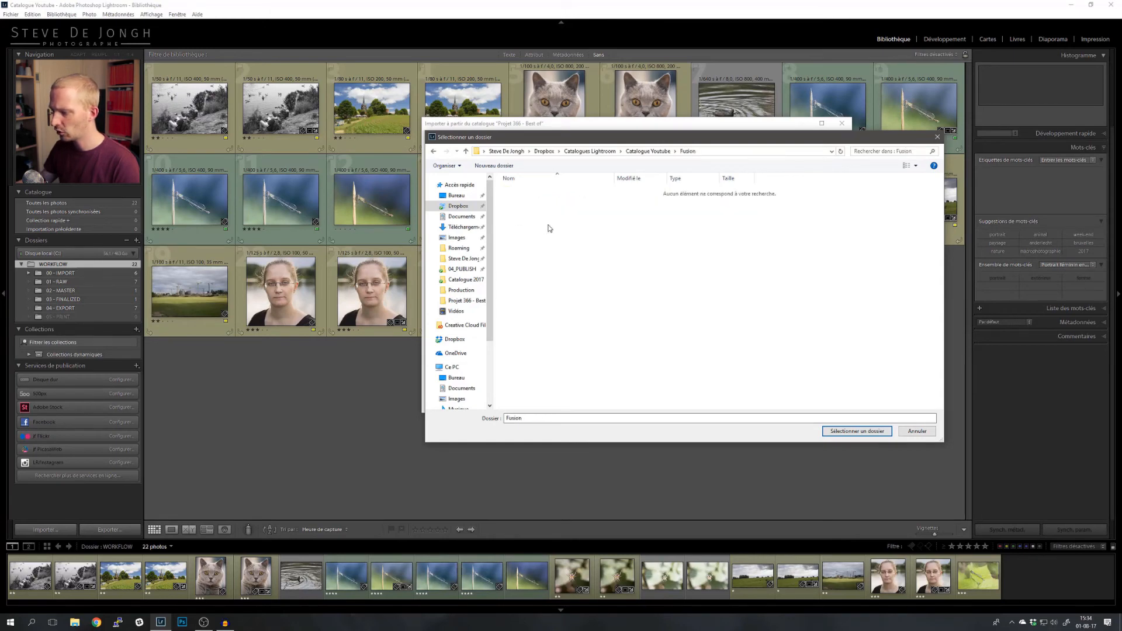
# - Use the Fusion folder as the copy destination and import all photos of the Projet 366 - Best of catalogue
pyautogui.click(843, 431)
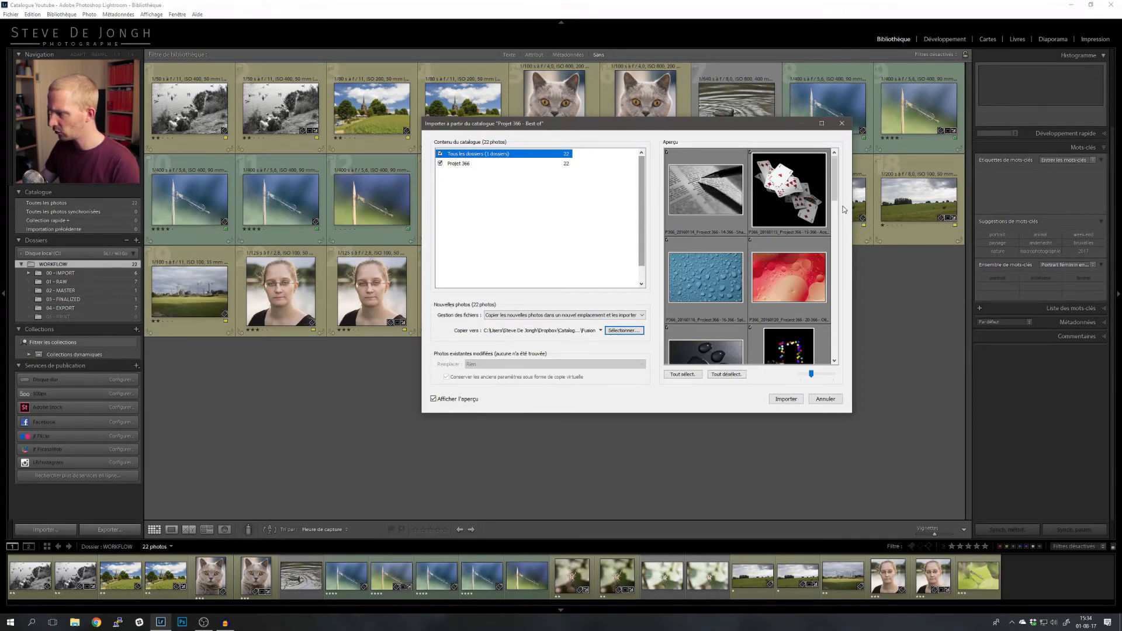
pyautogui.scroll(-10, 823, 313)
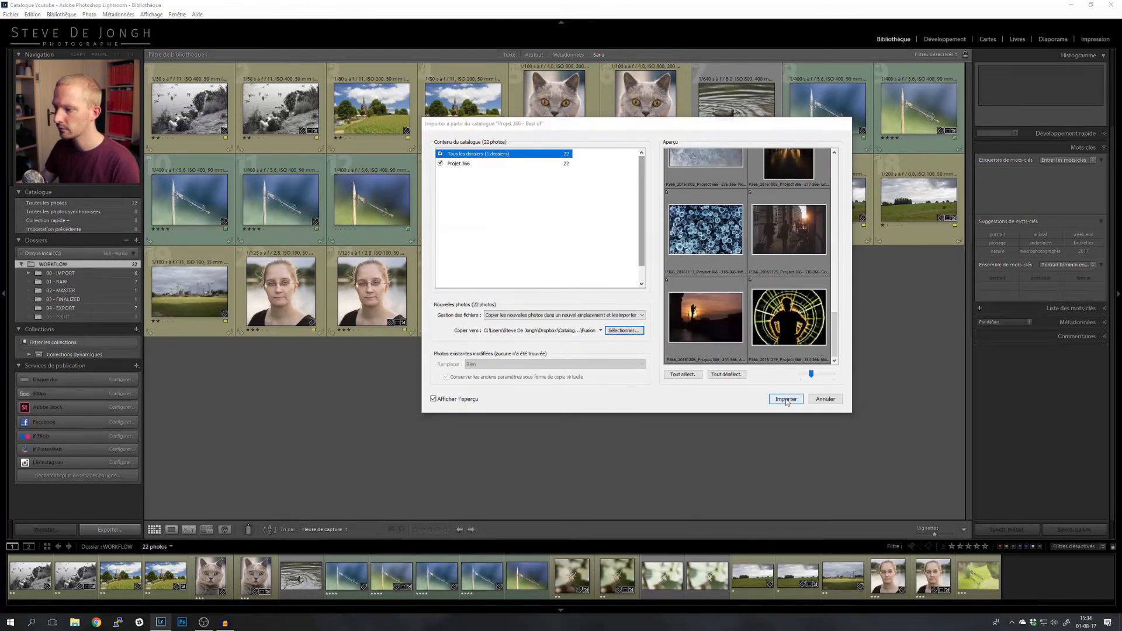
pyautogui.click(786, 400)
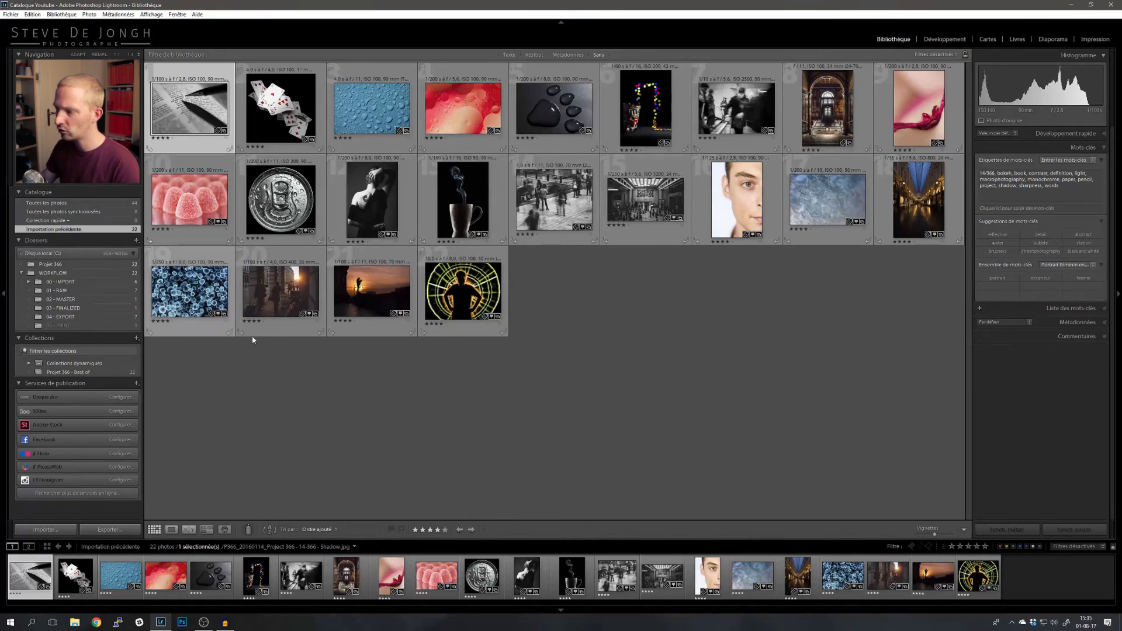
# - Review all photos of the merged catalogue and its imported Projet 366 folder, collapsing the WORKFLOW folder
pyautogui.click(56, 204)
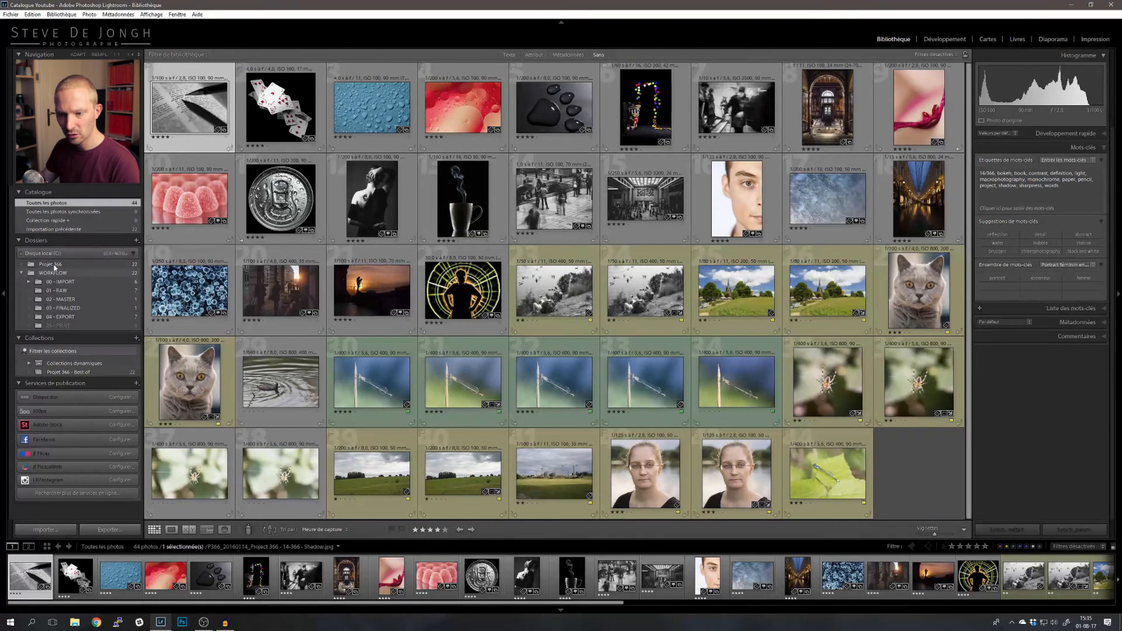
pyautogui.click(20, 266)
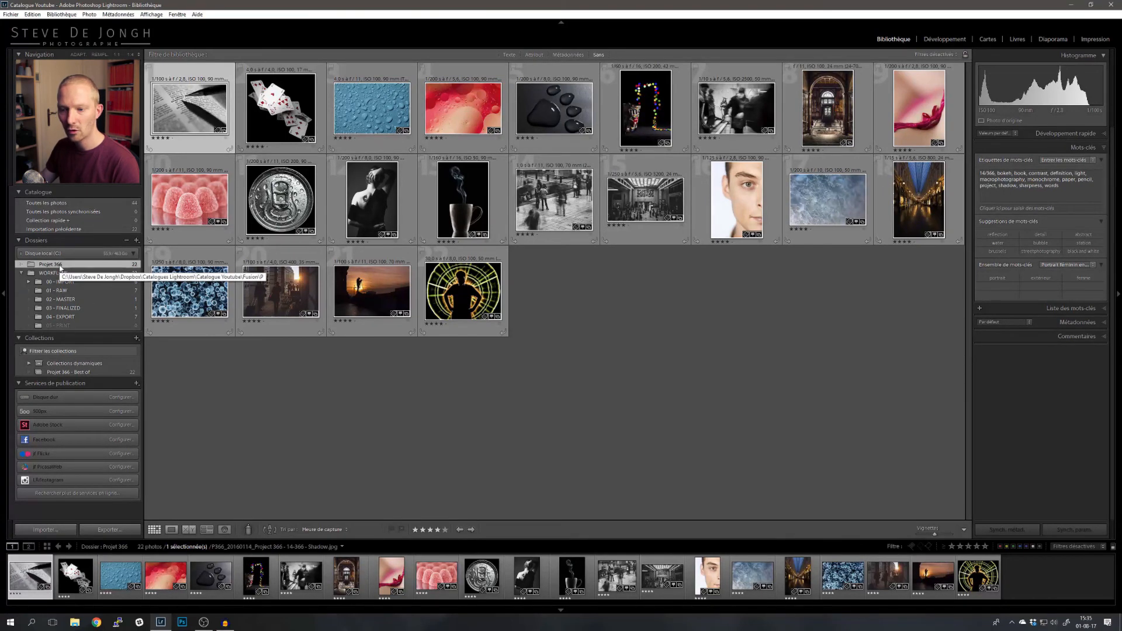
pyautogui.click(22, 273)
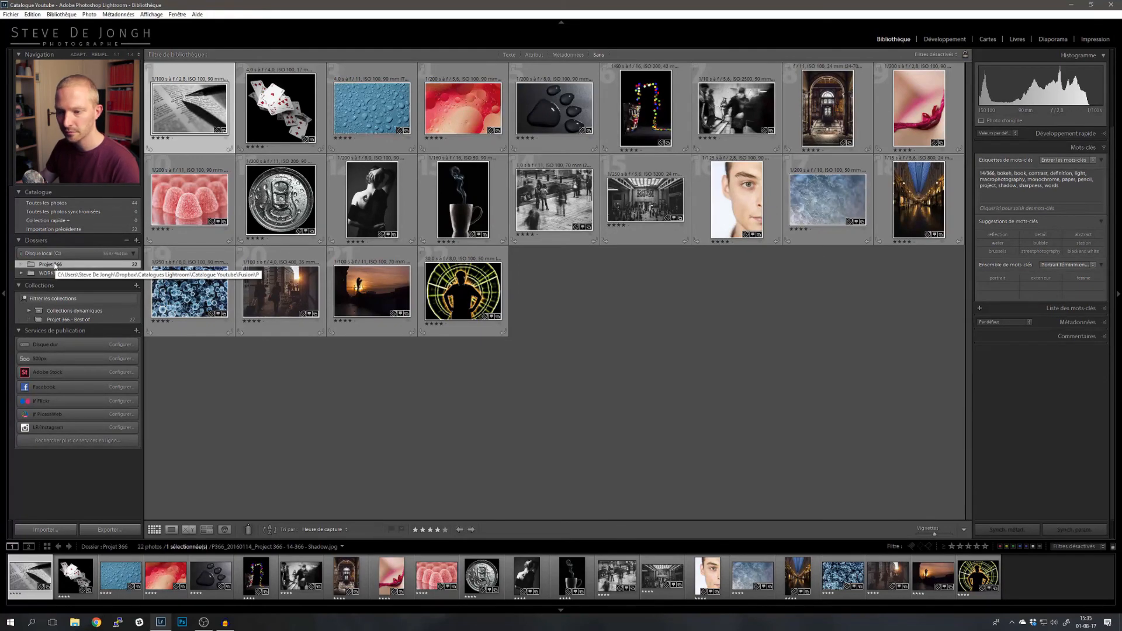
# - Show the imported Projet 366 folder in Windows Explorer to check where its files were copied
pyautogui.rightClick(54, 265)
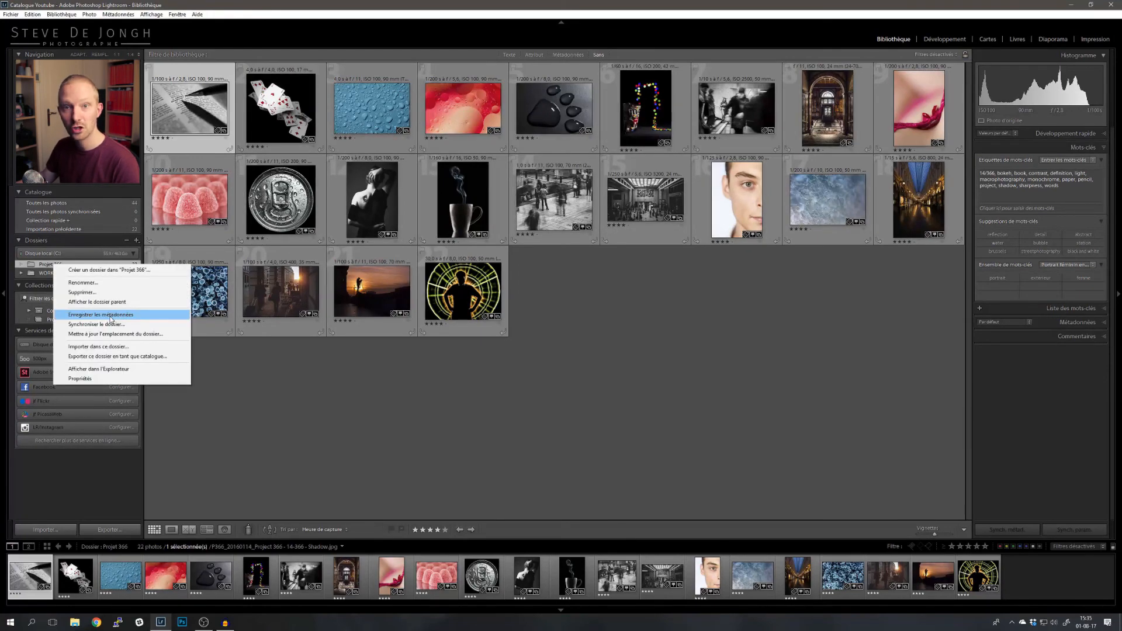
pyautogui.click(97, 370)
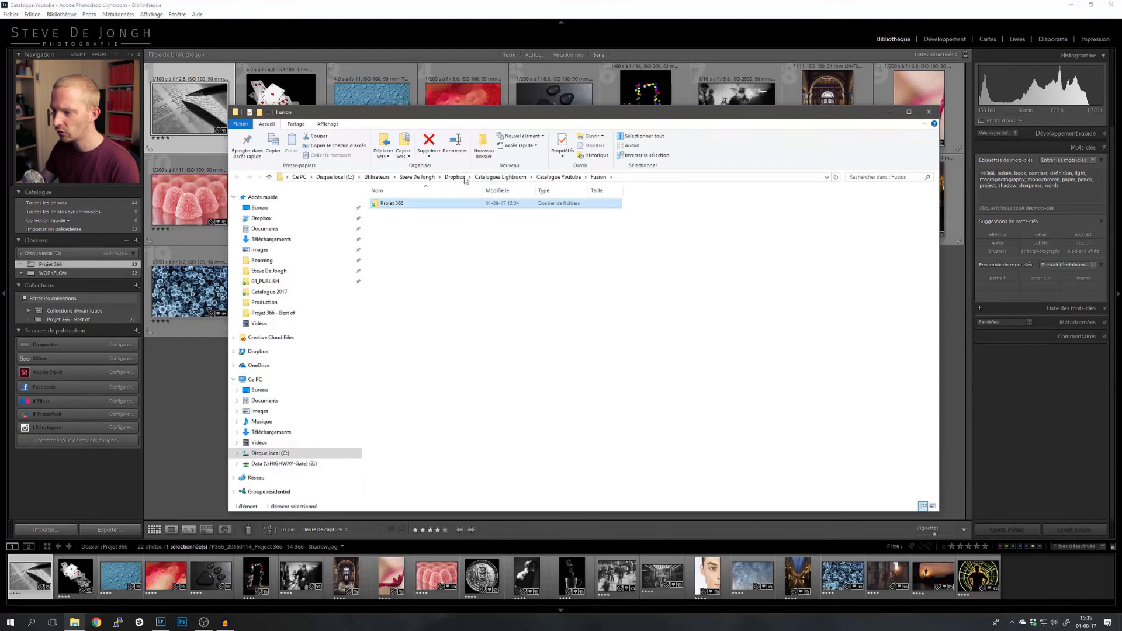
# - Examine the contents of the WORKFLOW folder and of Fusion > Projet 366 on disk, finishing back in the Catalogue Youtube folder
pyautogui.click(555, 177)
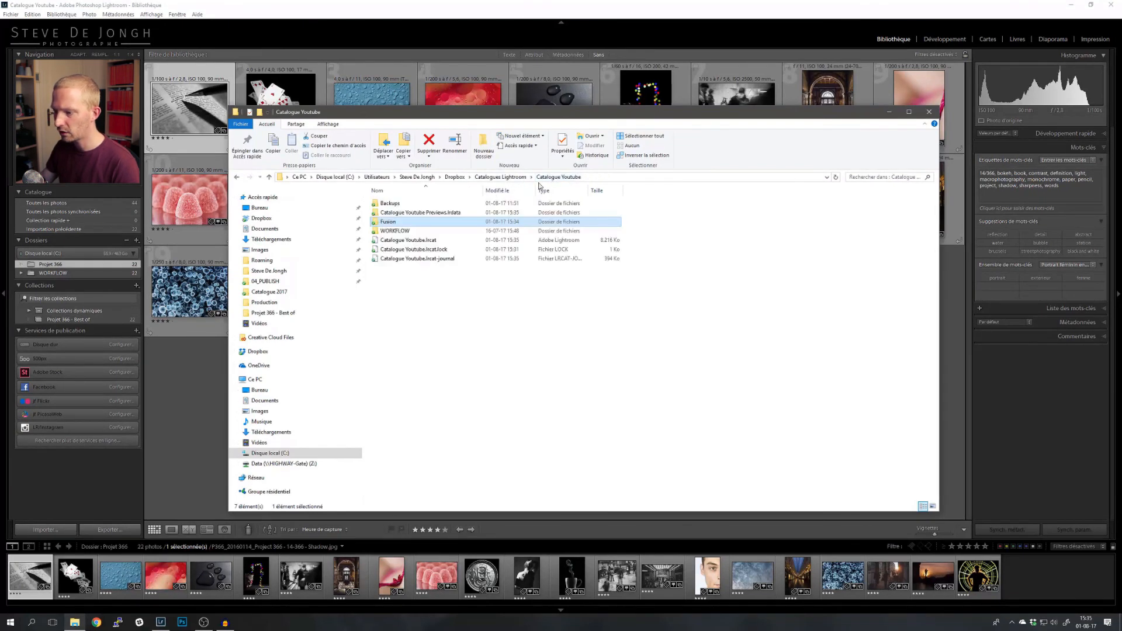
pyautogui.doubleClick(396, 231)
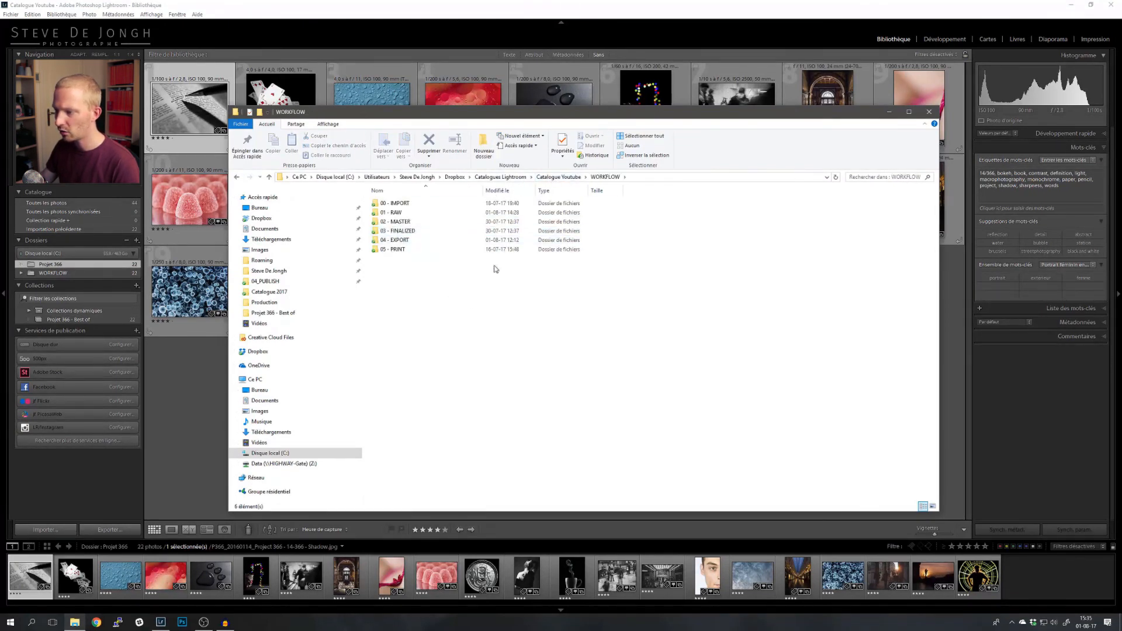
pyautogui.click(558, 177)
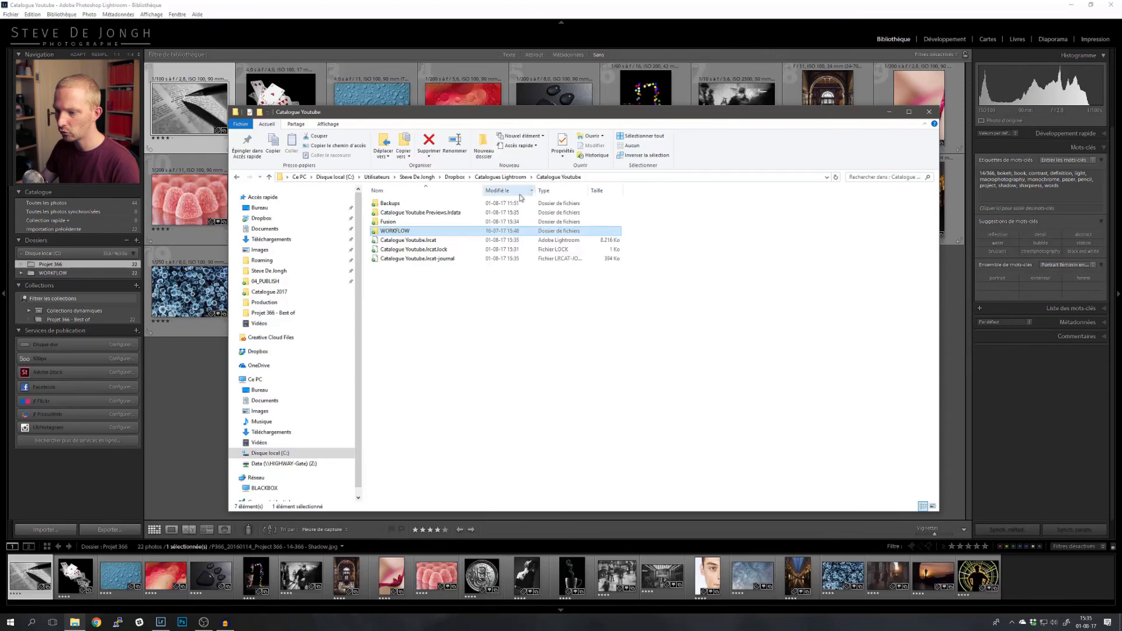
pyautogui.doubleClick(423, 222)
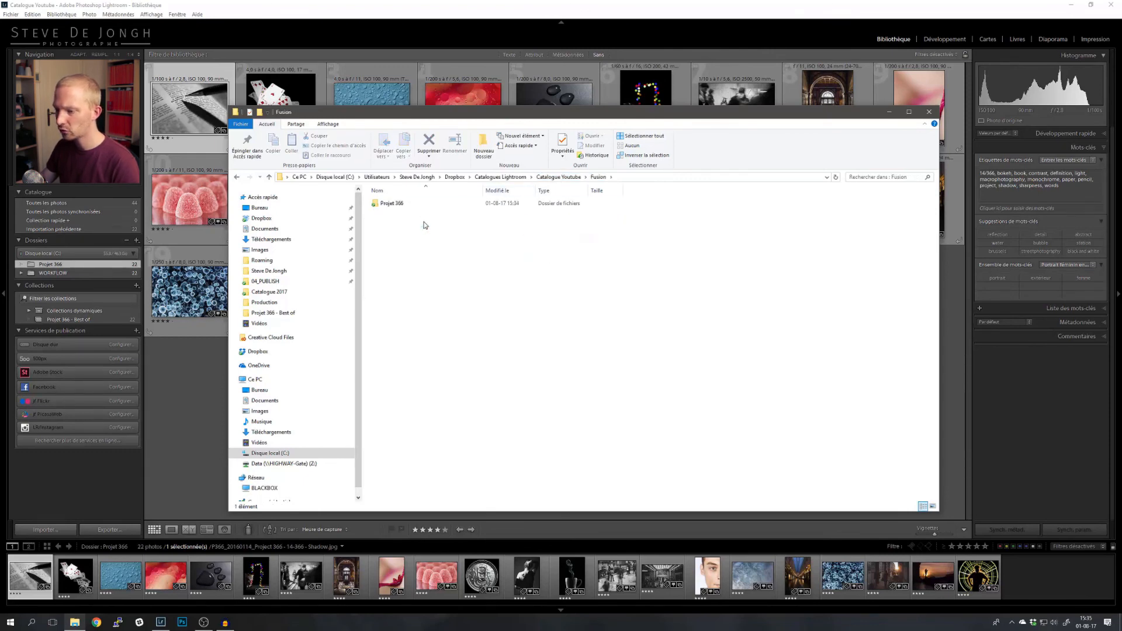
pyautogui.doubleClick(410, 205)
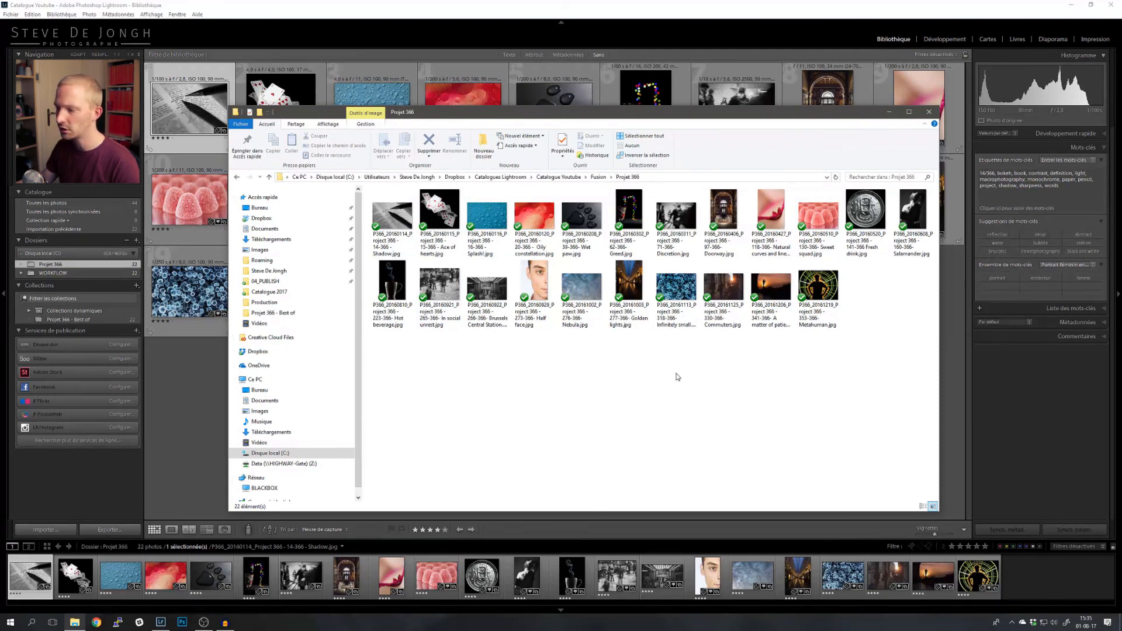
pyautogui.hotkey('alt', 'Left')
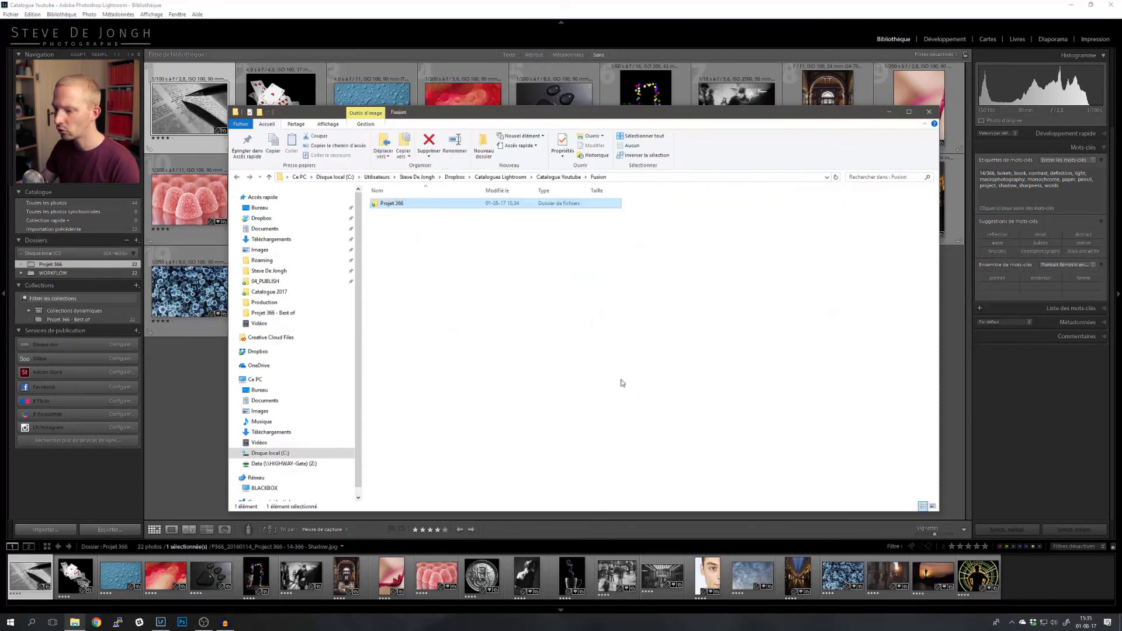
pyautogui.click(565, 177)
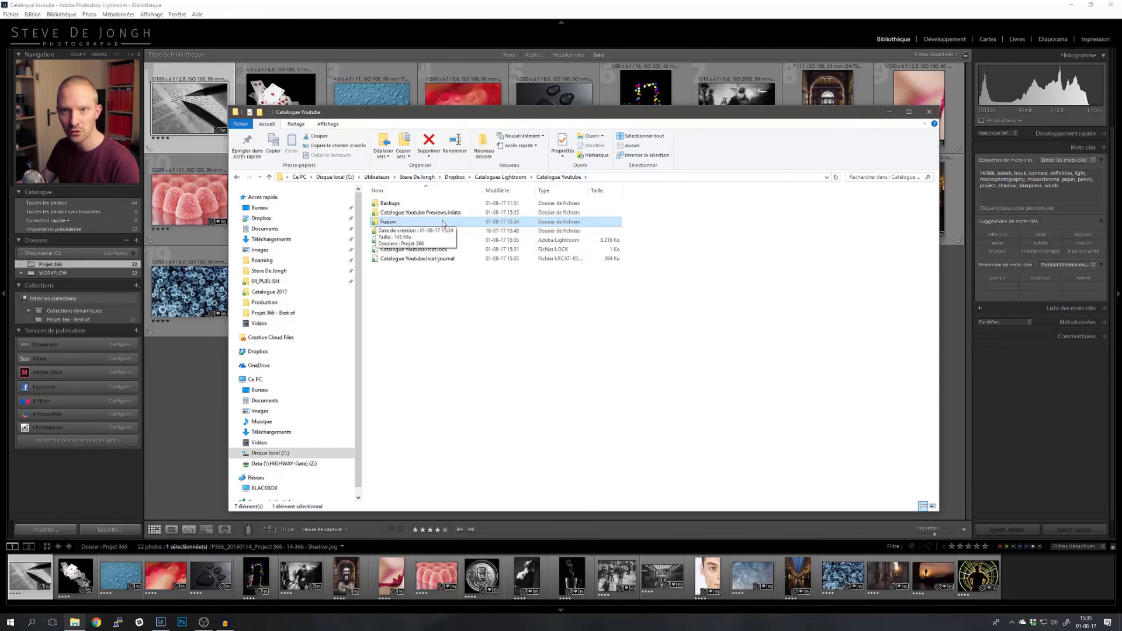
pyautogui.click(462, 296)
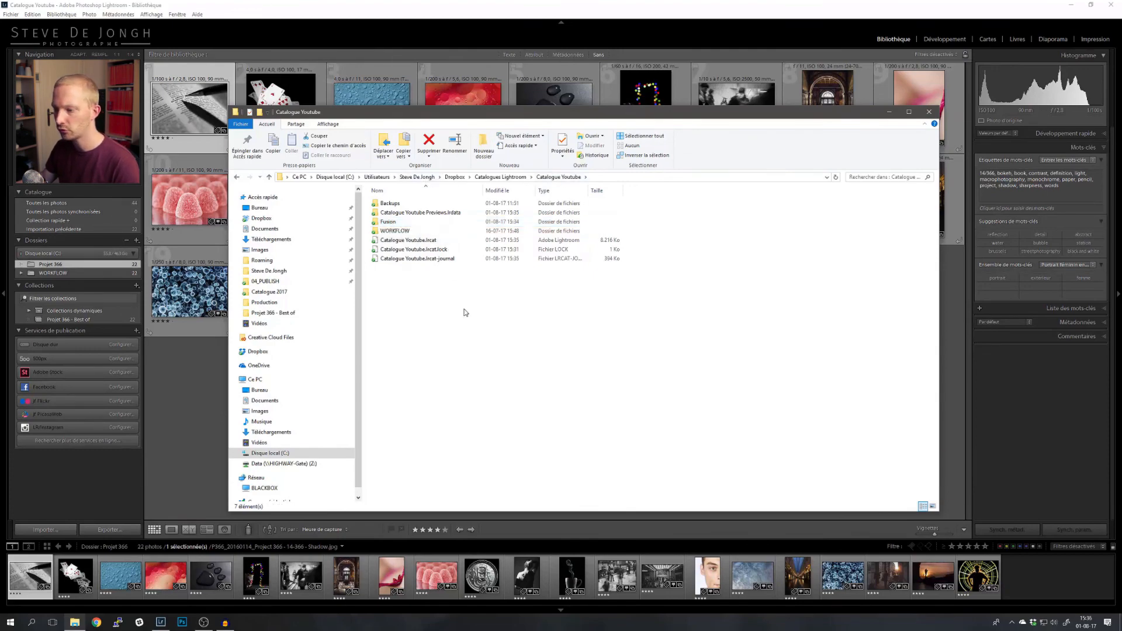